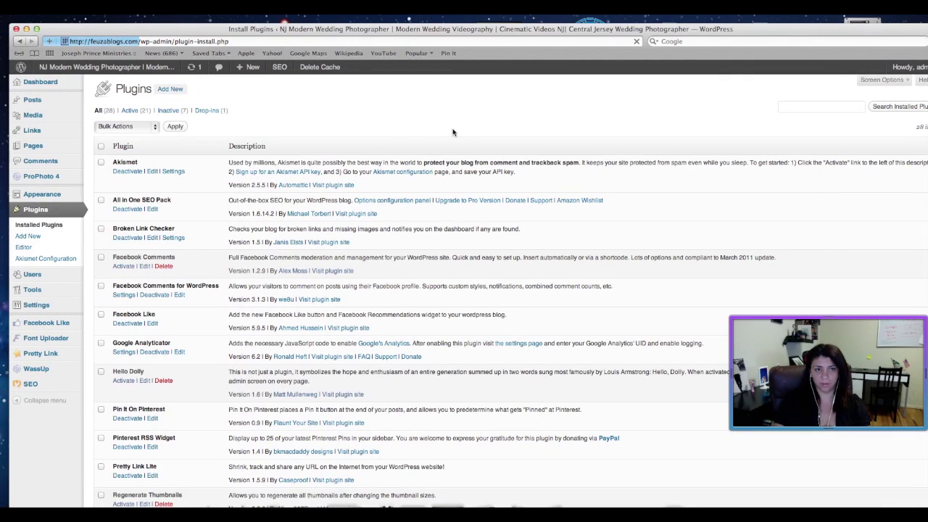
- Search the plugin directory for "All in One SEO" and locate the All in One SEO Pack entry
left_click(161, 177)
type("All in On")
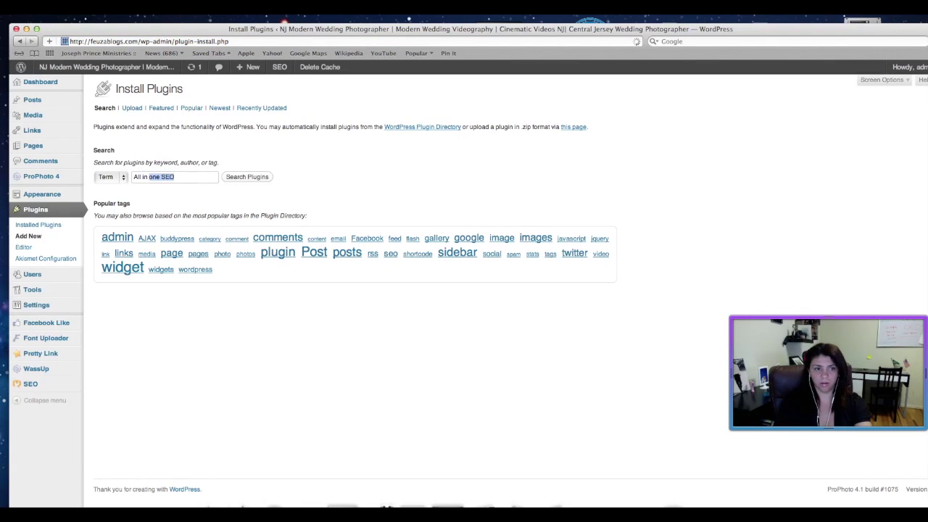
type("e SEO")
left_click(233, 178)
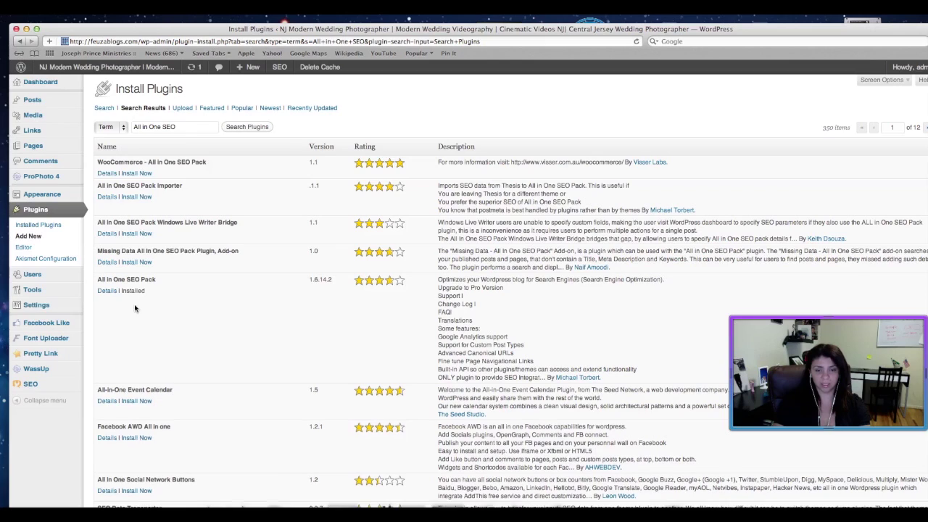
scroll(134, 308, "down", 1)
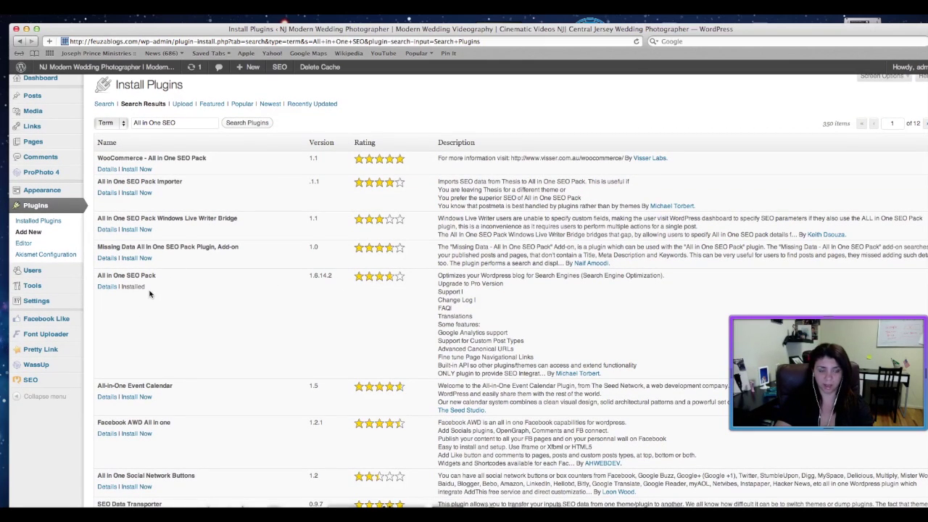
- Open the options configuration panel of the installed All in One SEO Pack plugin and go to its settings
left_click(58, 207)
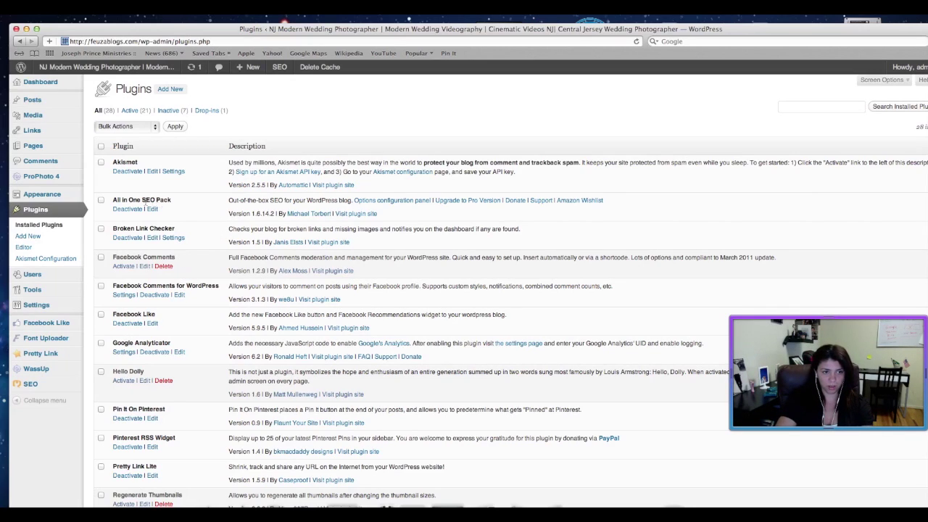
left_click(392, 201)
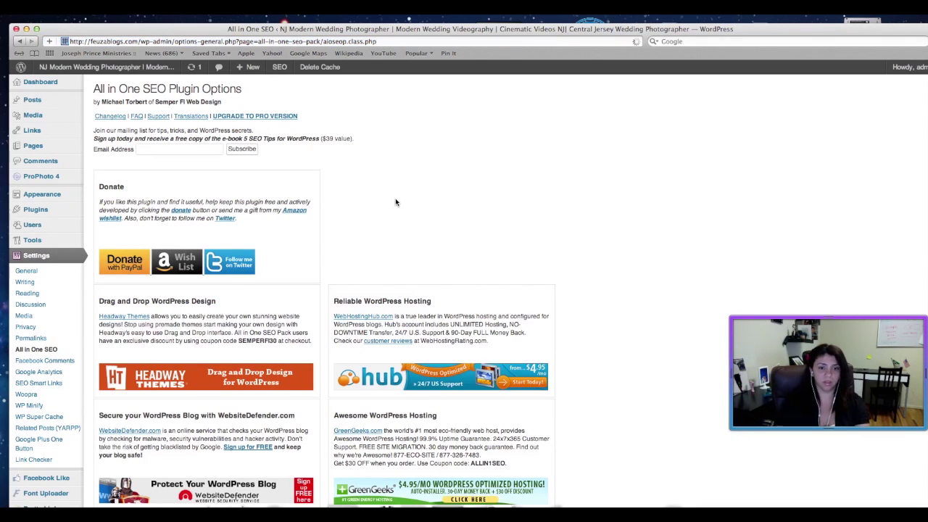
scroll(402, 196, "down", 10)
- Review the home title, description, keywords and title format settings, and update the All in One SEO options
left_click(230, 195)
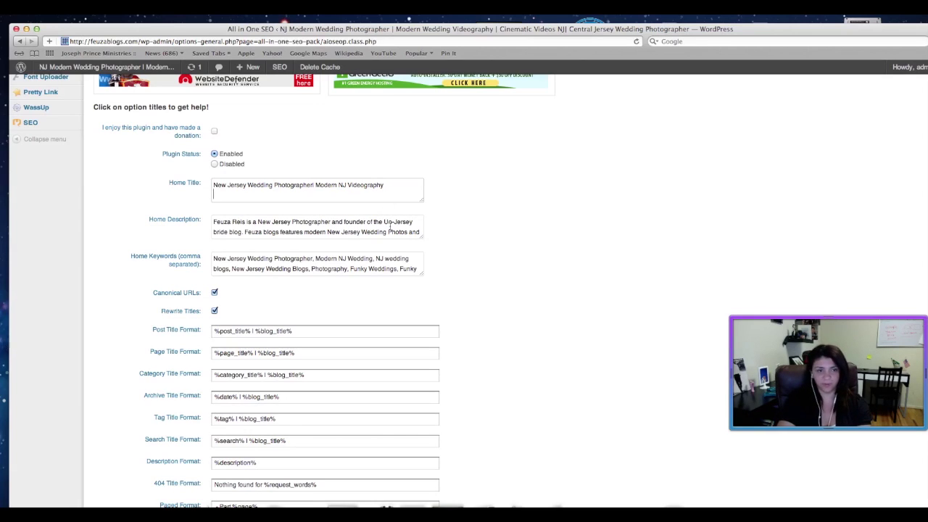
left_click(138, 269)
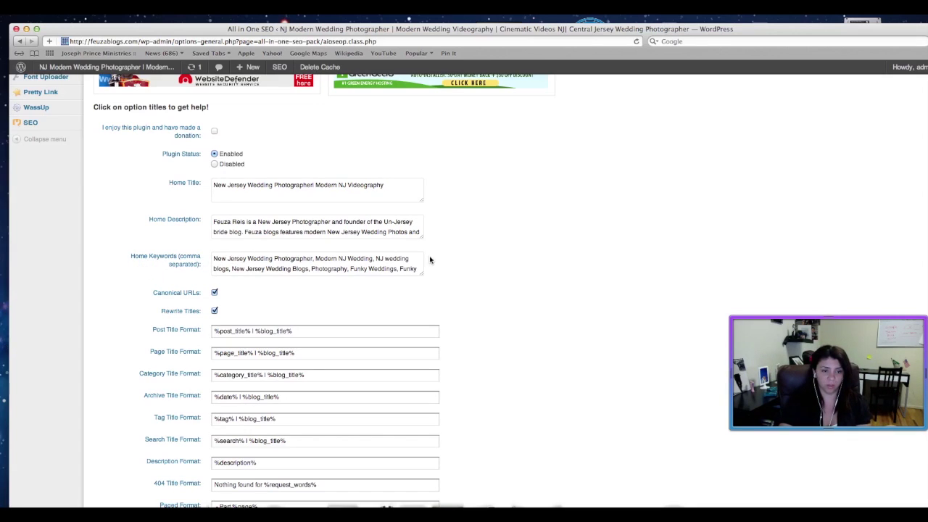
scroll(258, 367, "down", 3)
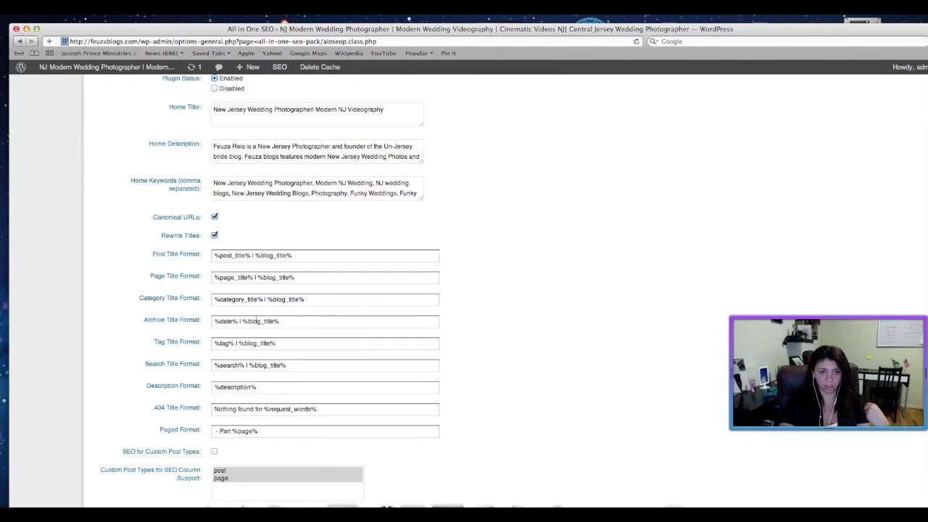
scroll(316, 257, "down", 10)
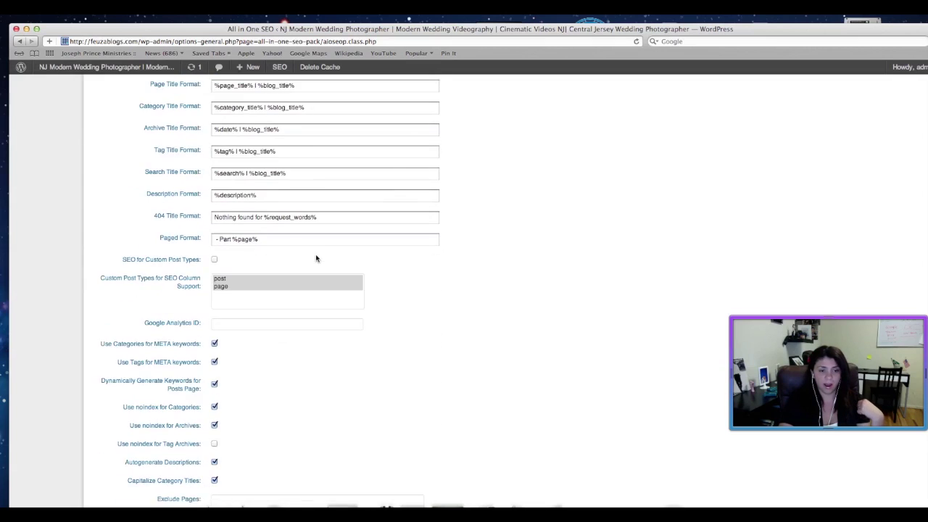
left_click(130, 386)
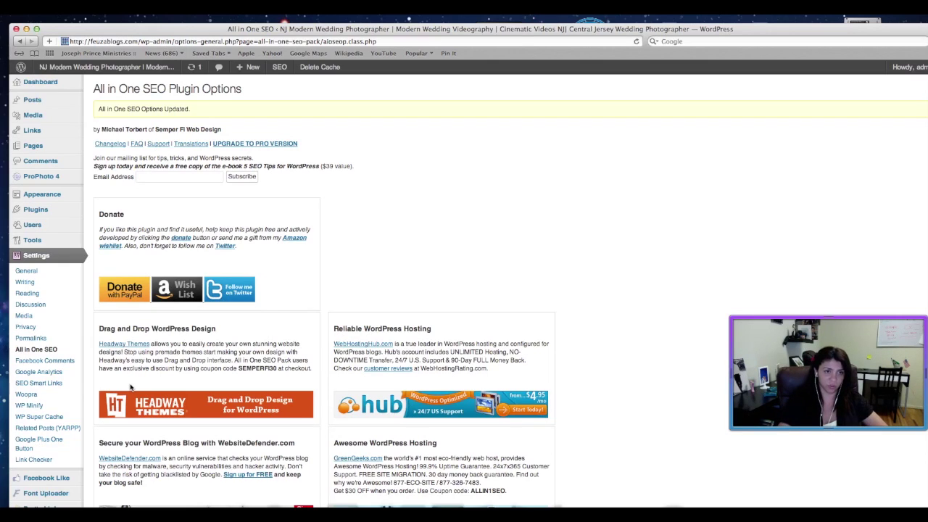
- Start a new post and go to the title field of its All in One SEO Pack section
left_click(53, 106)
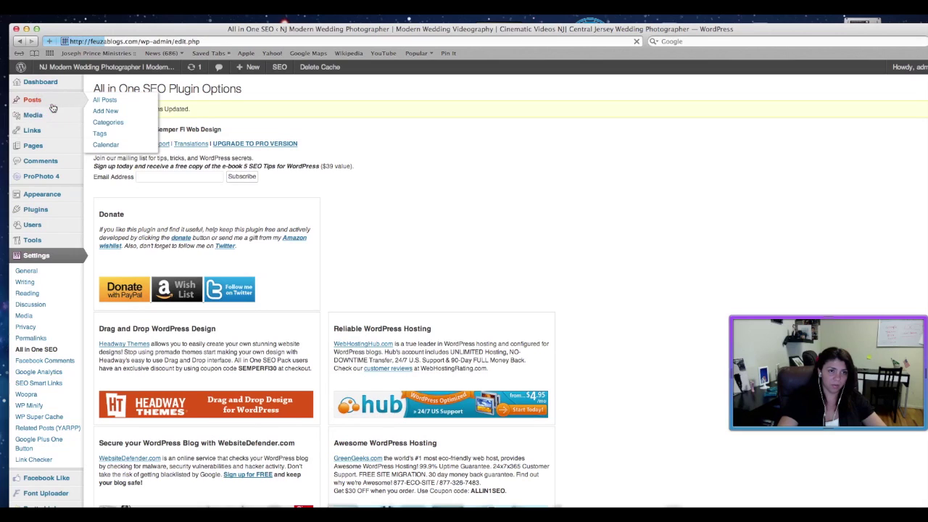
left_click(99, 113)
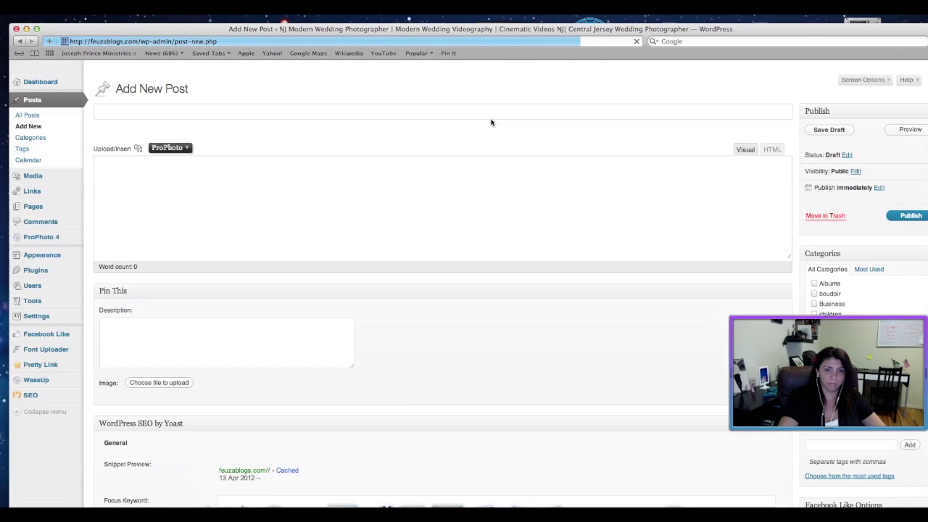
scroll(551, 214, "down", 5)
scroll(551, 214, "down", 5)
left_click(208, 317)
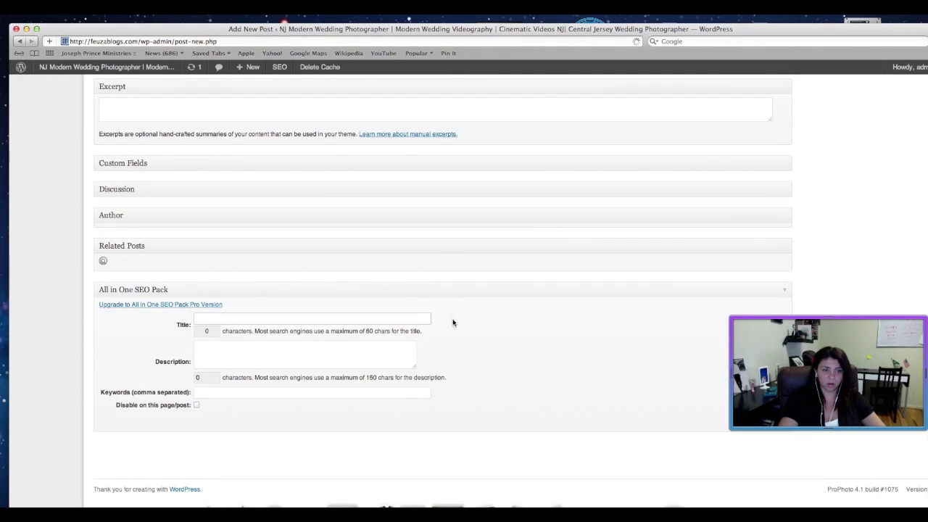
- Move the All in One SEO Pack box above Related Posts on the new post page
mouse_move(341, 304)
left_mouse_down()
mouse_move(466, 315)
mouse_move(500, 345)
mouse_move(358, 301)
left_mouse_up()
left_click(446, 418)
left_click(306, 448)
left_click(130, 371)
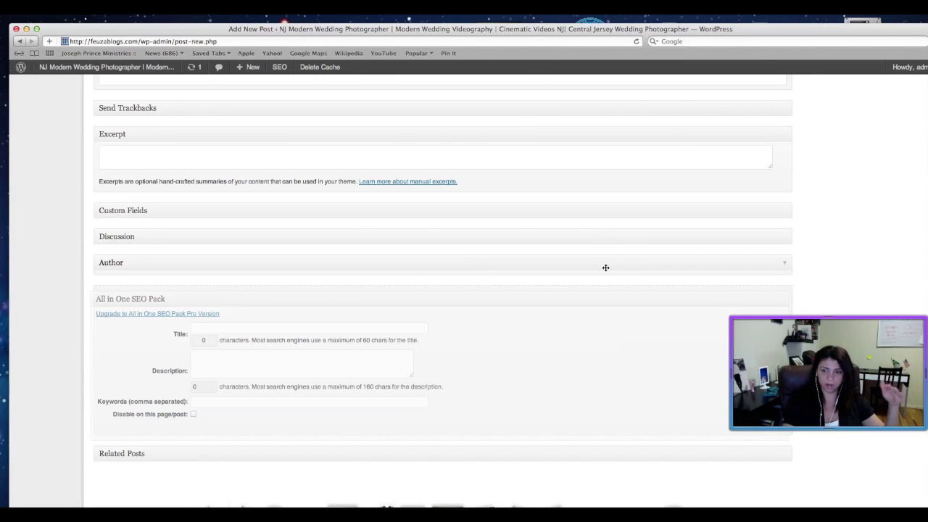
scroll(210, 265, "up", 15)
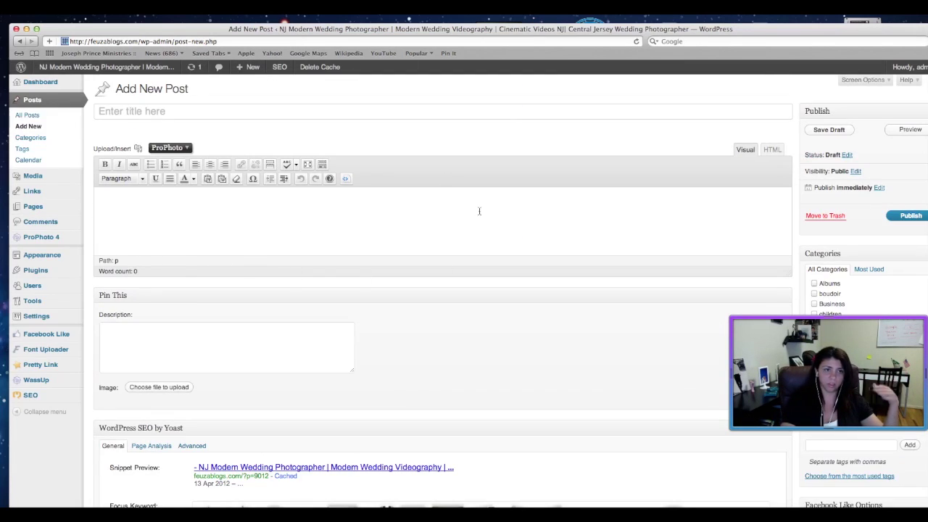
- Examine the SEO Title, SEO Keywords and SEO Description columns in the list of all posts
left_click(33, 118)
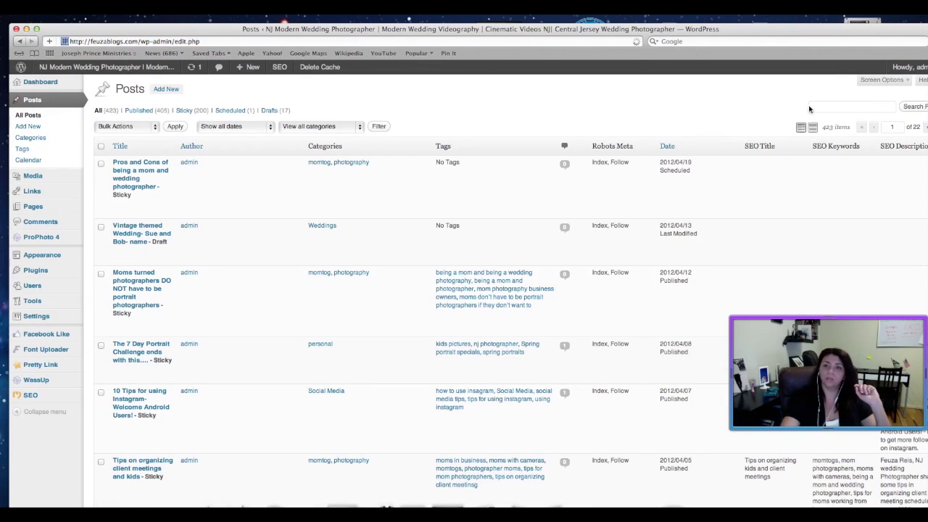
left_click_drag(773, 29, 671, 36)
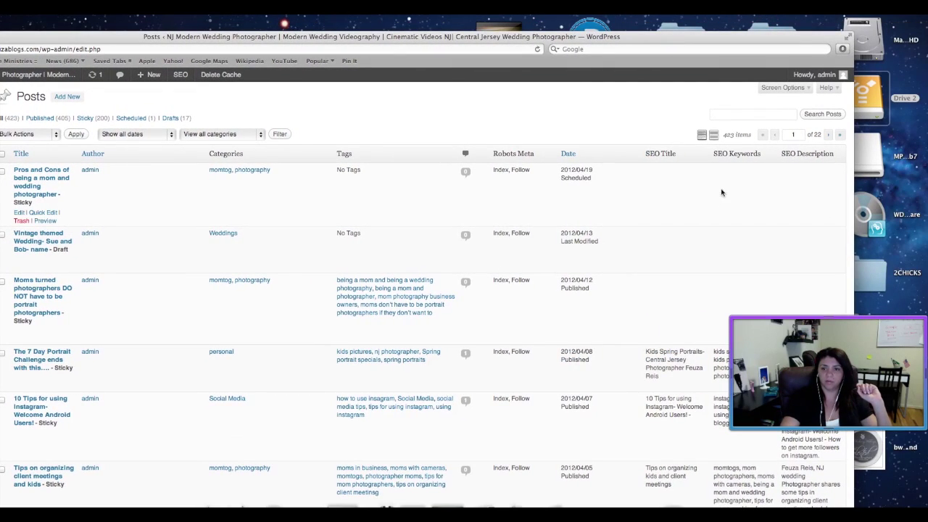
left_click(784, 151)
scroll(739, 218, "down", 10)
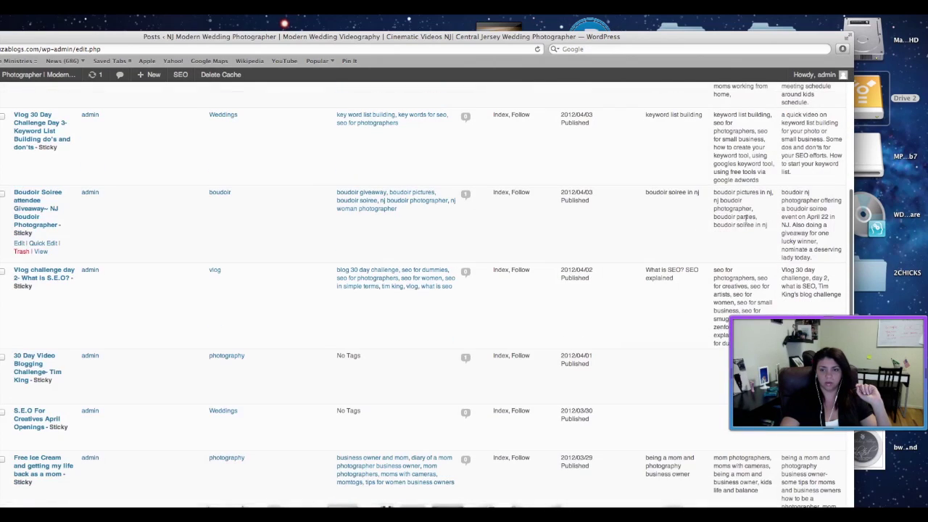
scroll(793, 196, "down", 15)
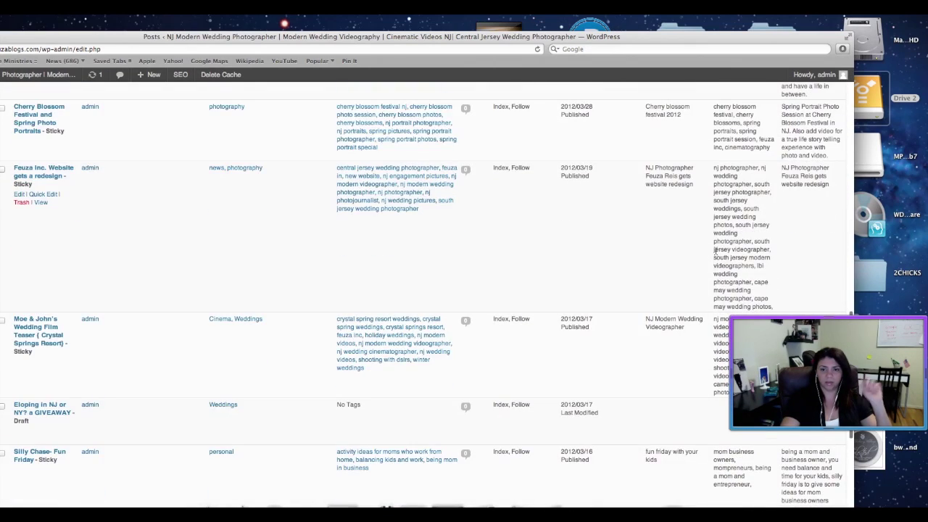
scroll(689, 265, "down", 3)
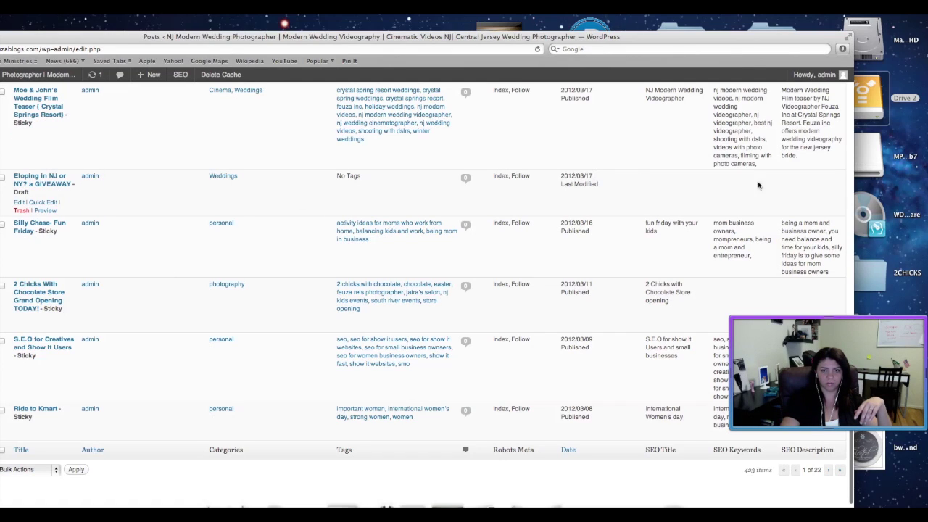
scroll(818, 183, "down", 1)
scroll(802, 213, "up", 20)
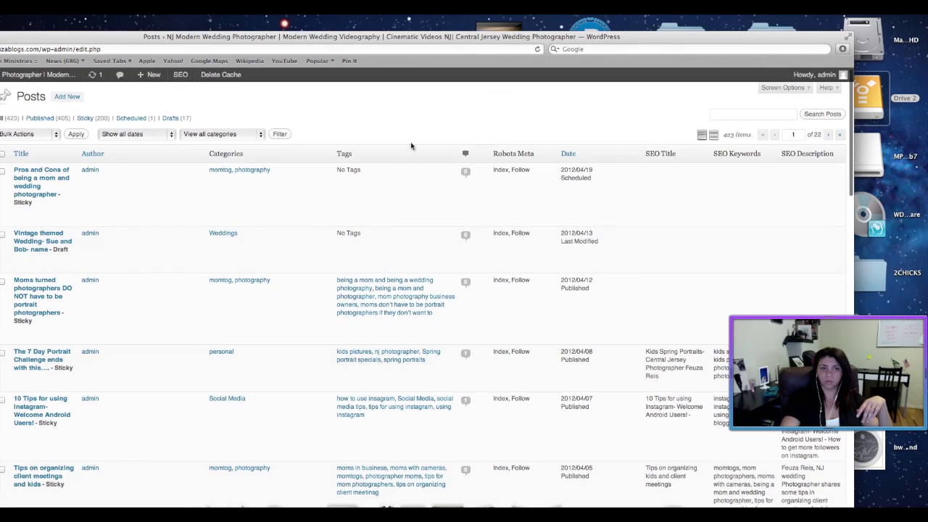
left_click_drag(407, 44, 496, 36)
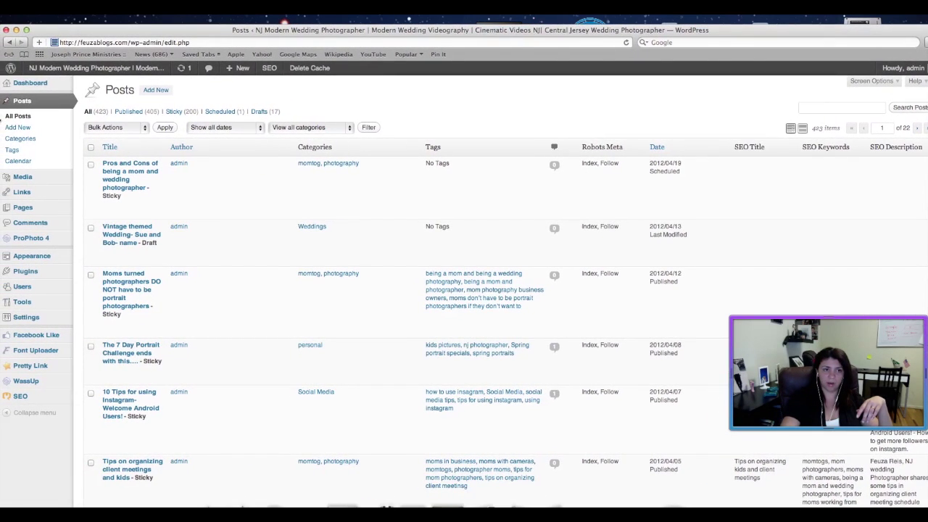
- Start another new post titled "Vintage Wedding-" followed by the couple's first names and "- name"
left_click(43, 104)
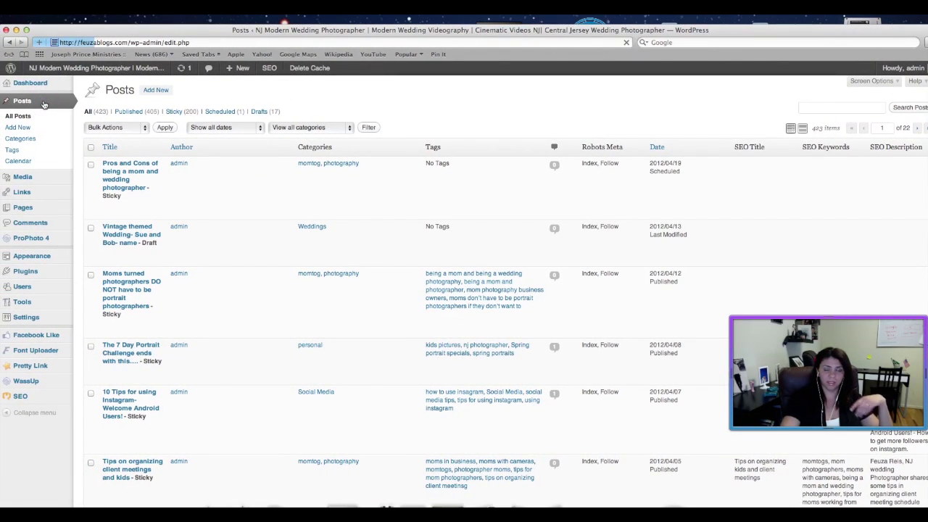
left_click(159, 91)
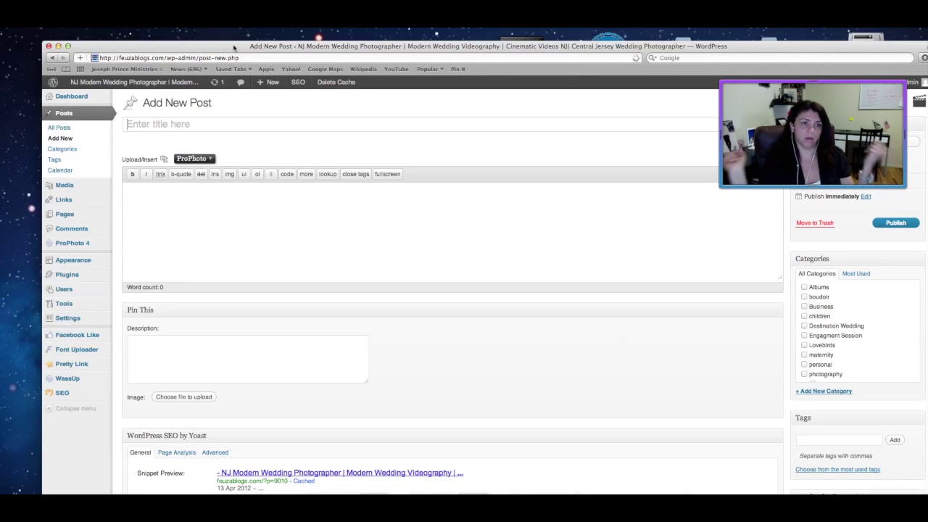
key("shift")
type("Vin")
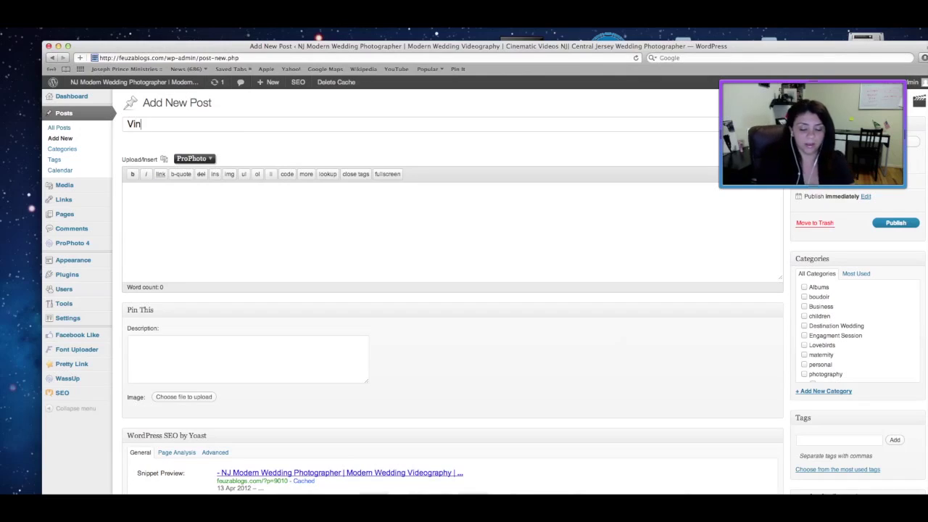
type("tage T")
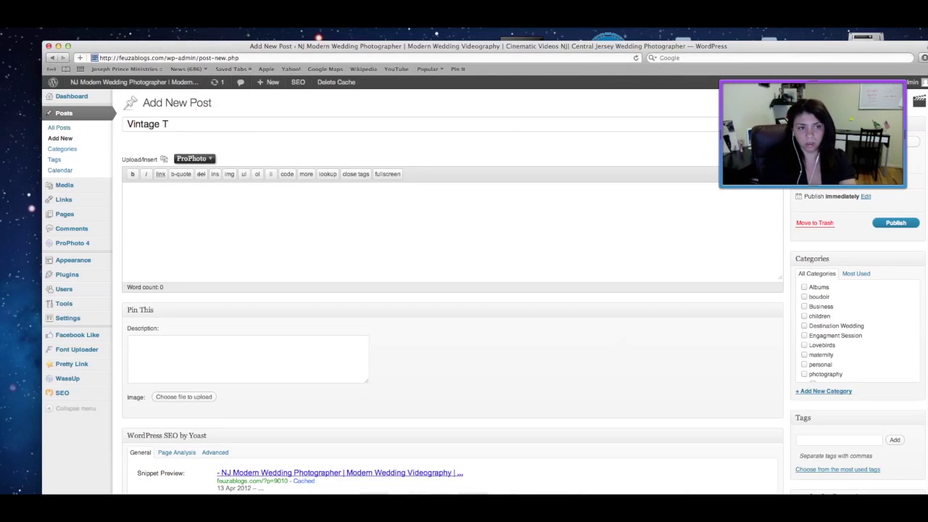
key("BackSpace")
type("Wedding- Sue and Bob-")
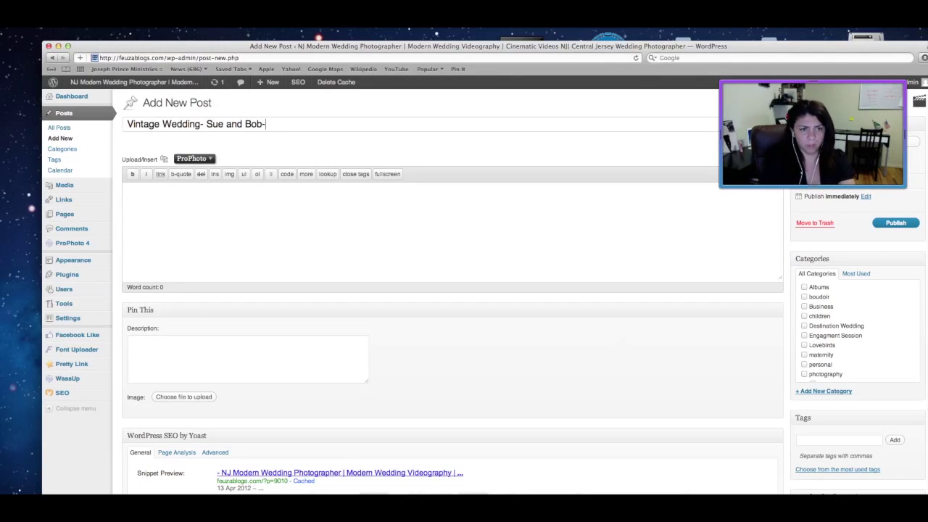
type(" name")
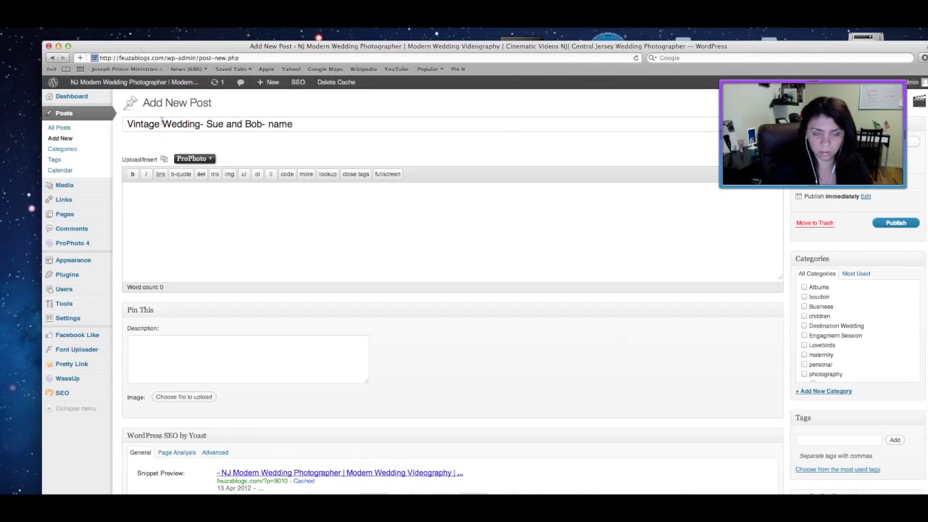
- Insert the word "themed" between "Vintage" and "Wedding" in the post title
left_click(161, 124)
type("themed")
key("BackSpace")
key("BackSpace")
key("BackSpace")
key("BackSpace")
key("BackSpace")
key("BackSpace")
type("themed")
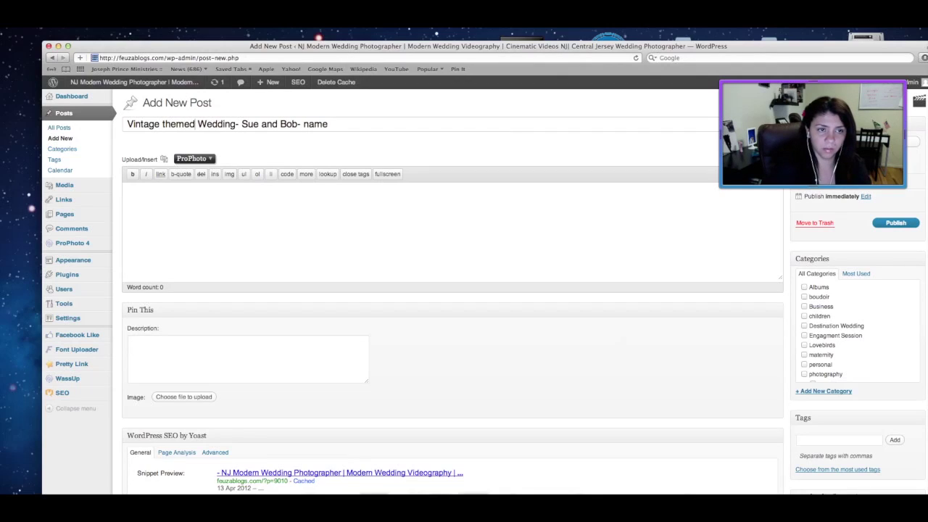
- Begin the post body with "I had a wonderful" and switch the editor to visual mode
left_click(181, 191)
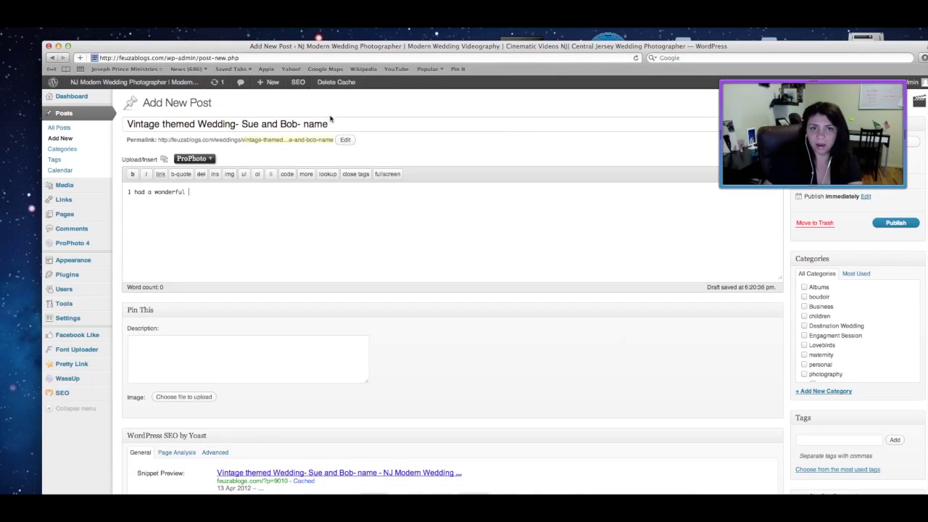
left_click_drag(420, 52, 349, 41)
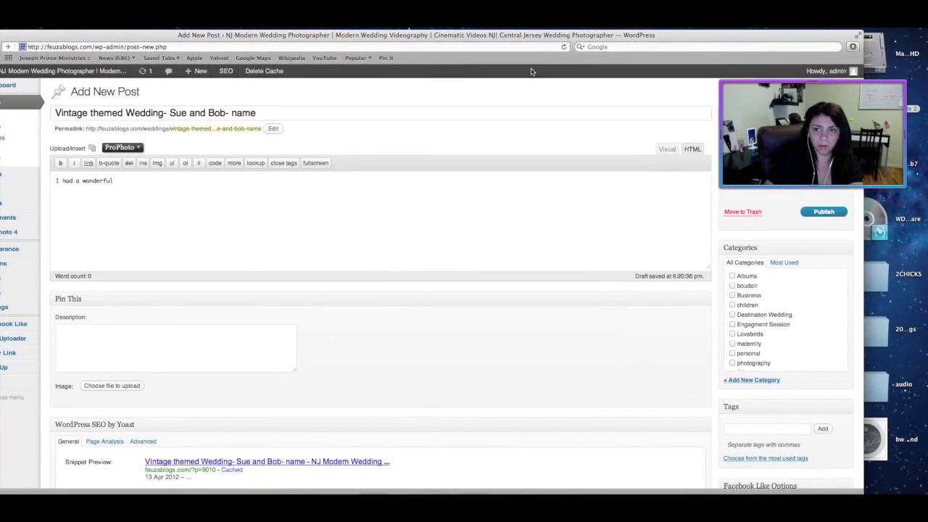
left_click(669, 149)
- Complete the body sentence to read "I had a wonderful time photographing a lovely vintage themed wedding at Bayonet Farm."
left_click(267, 196)
type("ti")
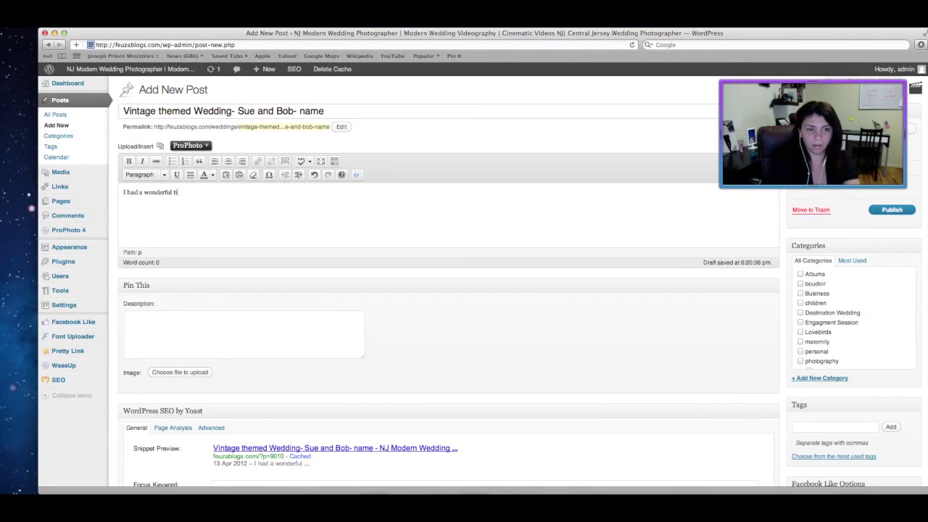
type("me photographing a lovely vintage theme")
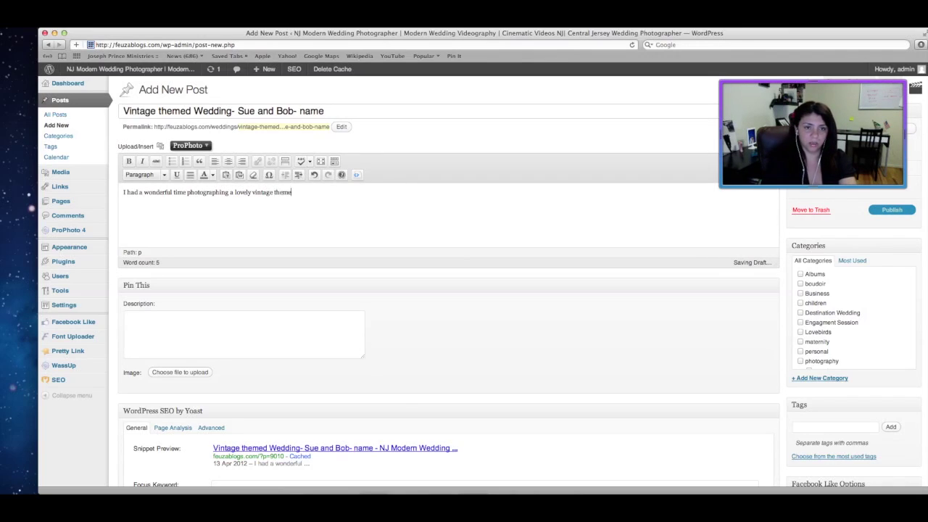
type("d wedding.")
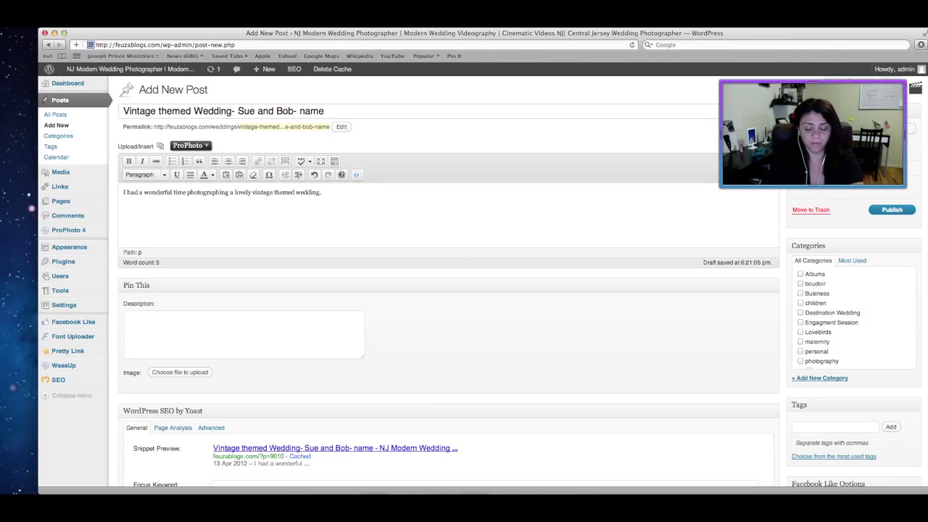
type("t ")
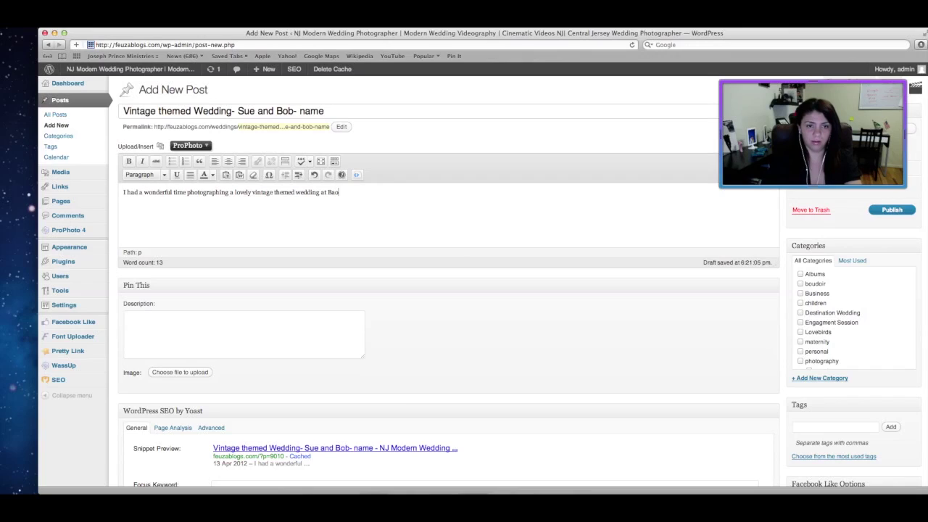
type("Bayonet Farm")
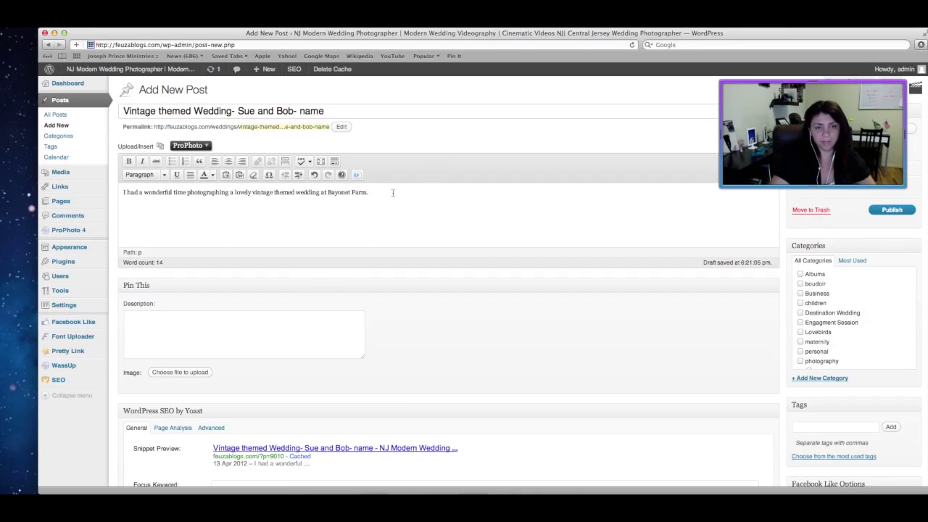
left_click(487, 206)
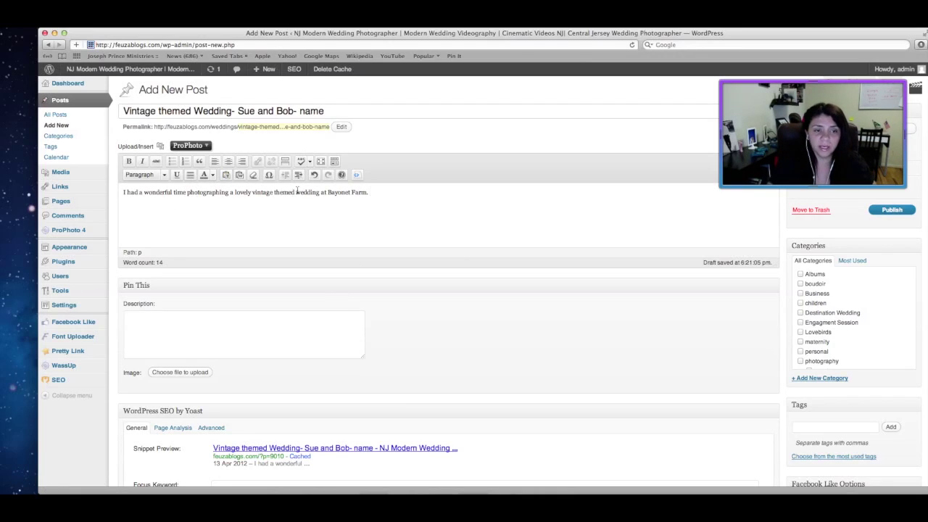
left_click(230, 192, "shift")
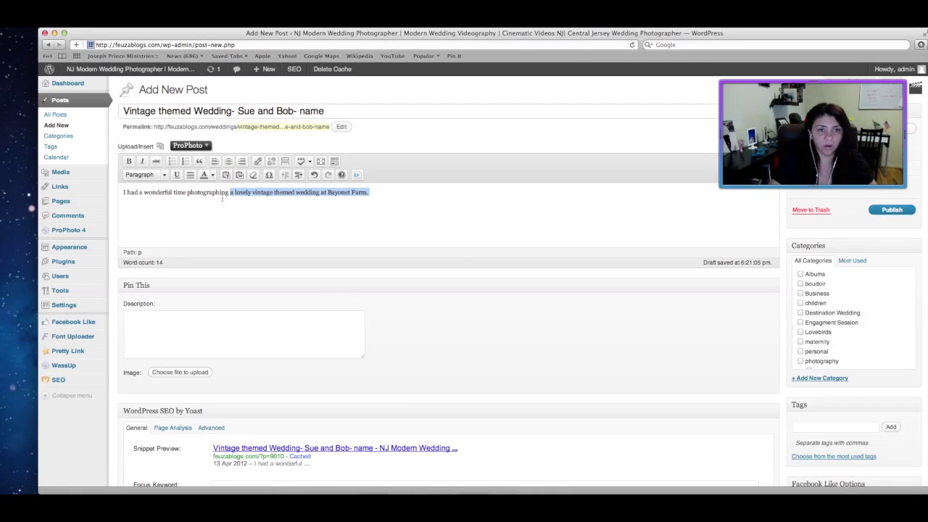
left_click(247, 203)
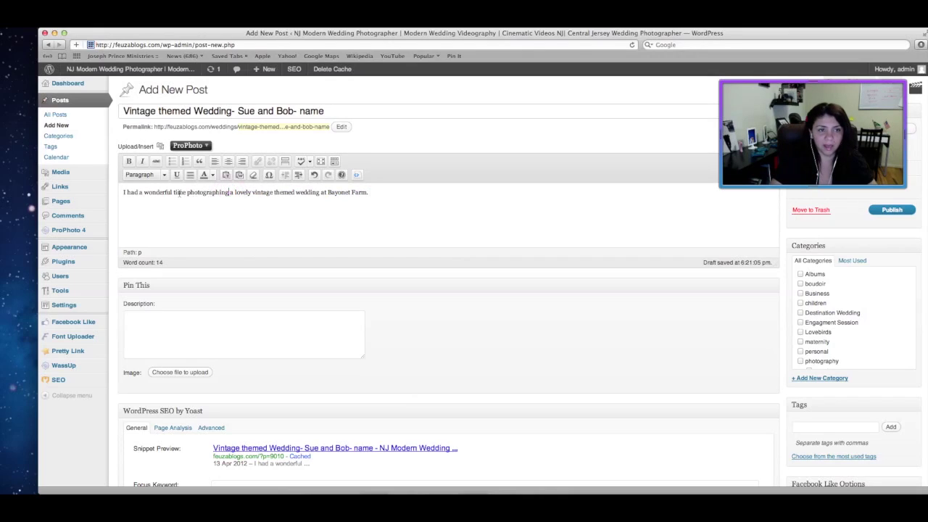
left_click_drag(188, 193, 125, 193)
left_click_drag(229, 192, 189, 193)
left_click(261, 160)
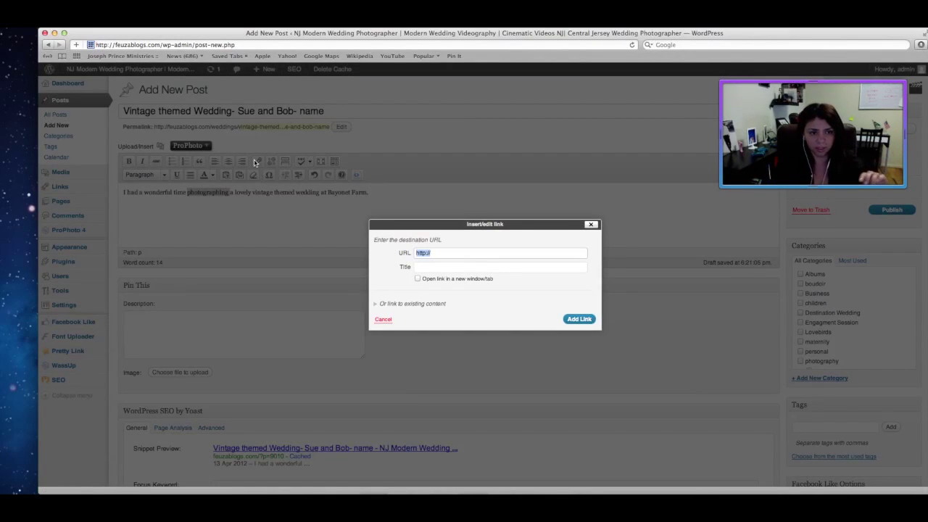
left_click(438, 253)
type("www.feuzareis.com")
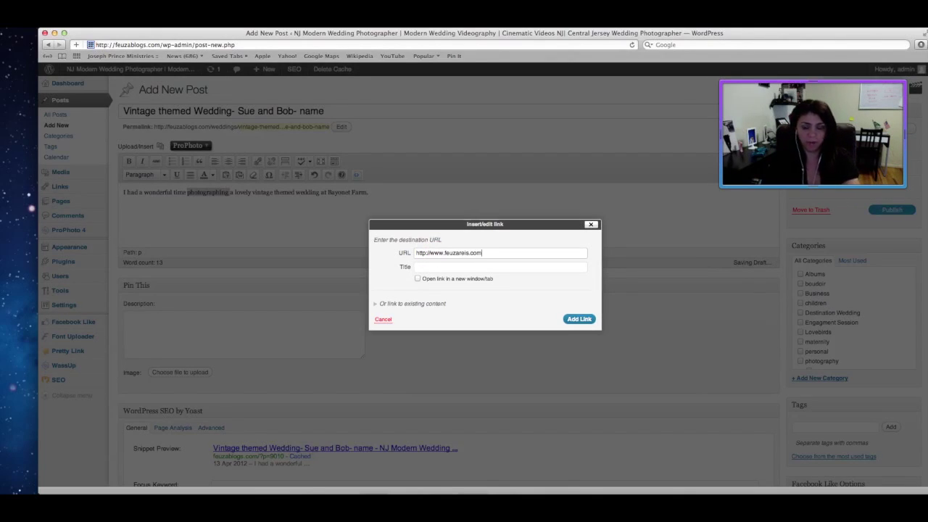
left_click(578, 319)
- Append "Engagement ( old blog post)" after the first sentence and start a new paragraph below it
left_click(404, 193)
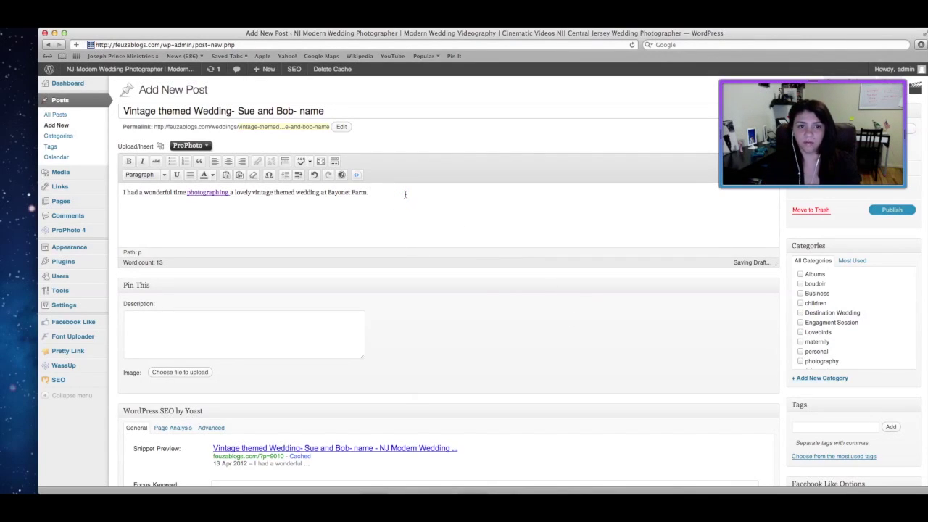
type("Enag")
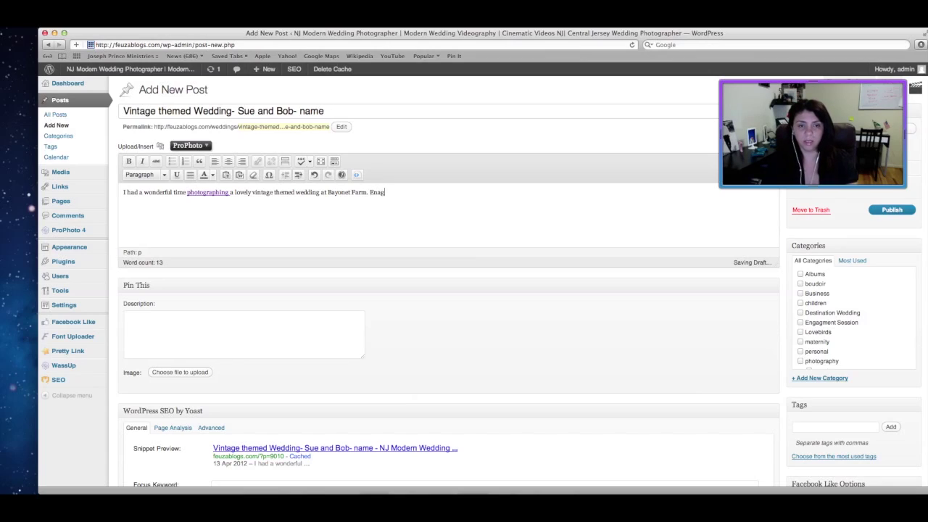
type("gement (old blog post")
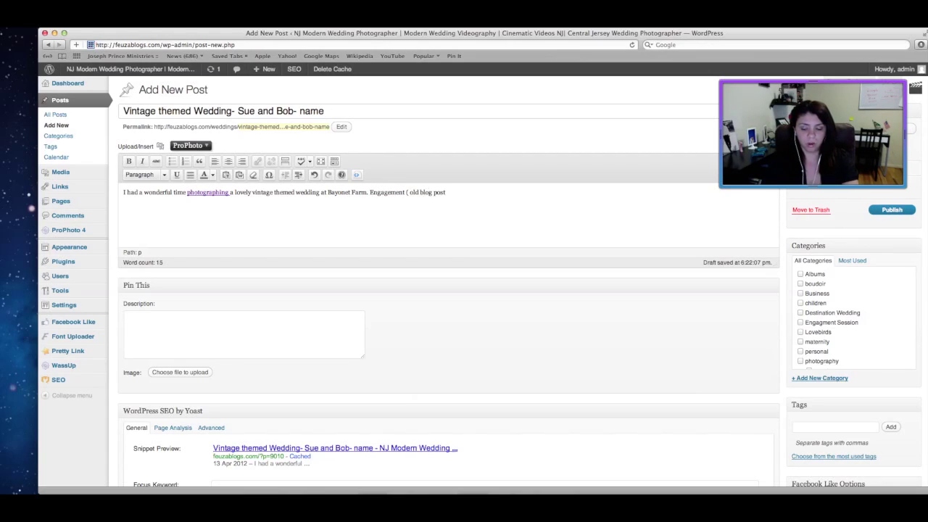
key("Return")
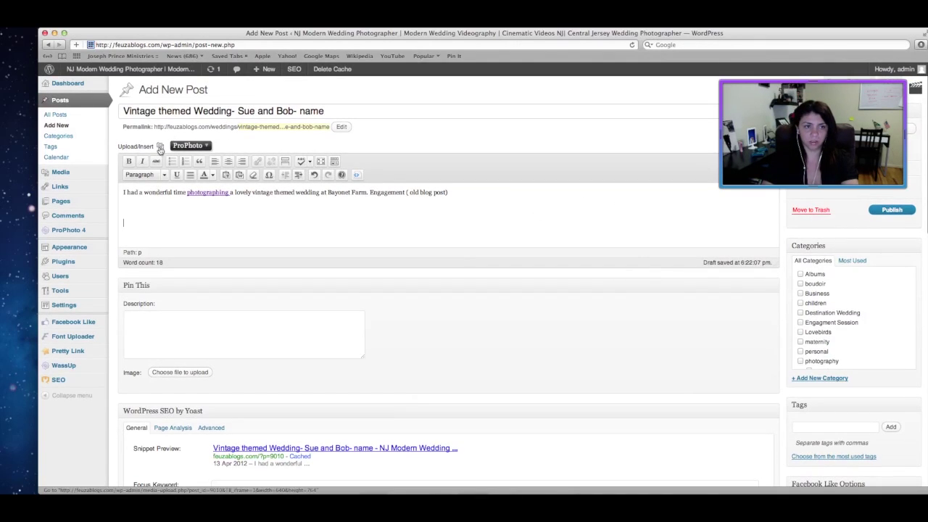
- Start adding media from the computer and browse to the Stomped! folder on the Desktop
left_click(160, 148)
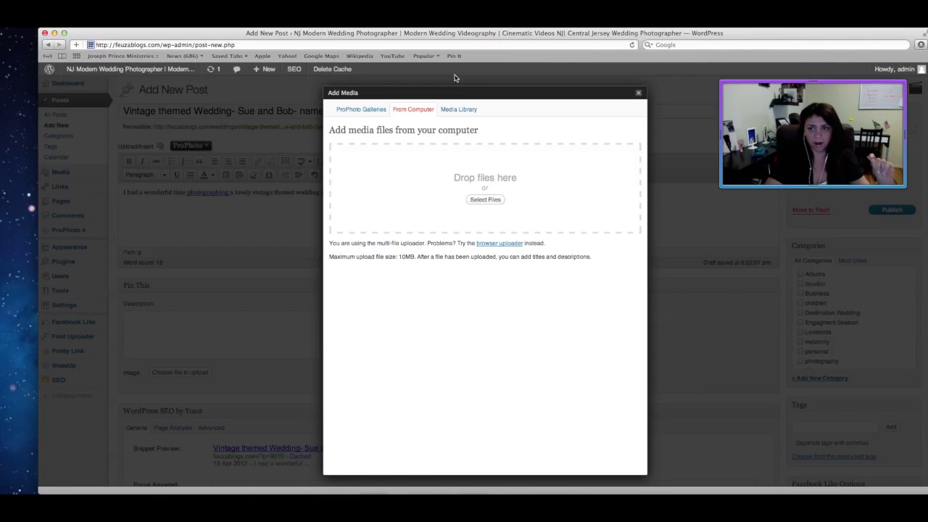
left_click(485, 199)
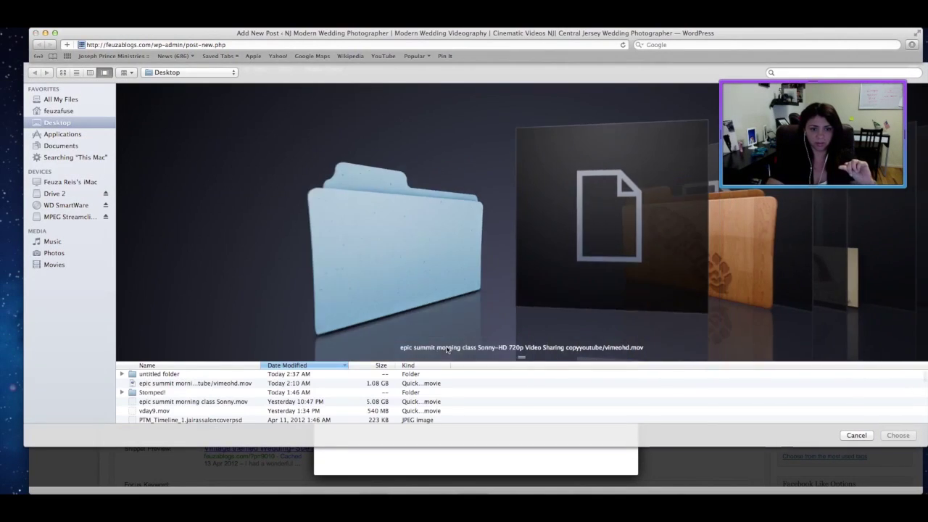
left_click(523, 356)
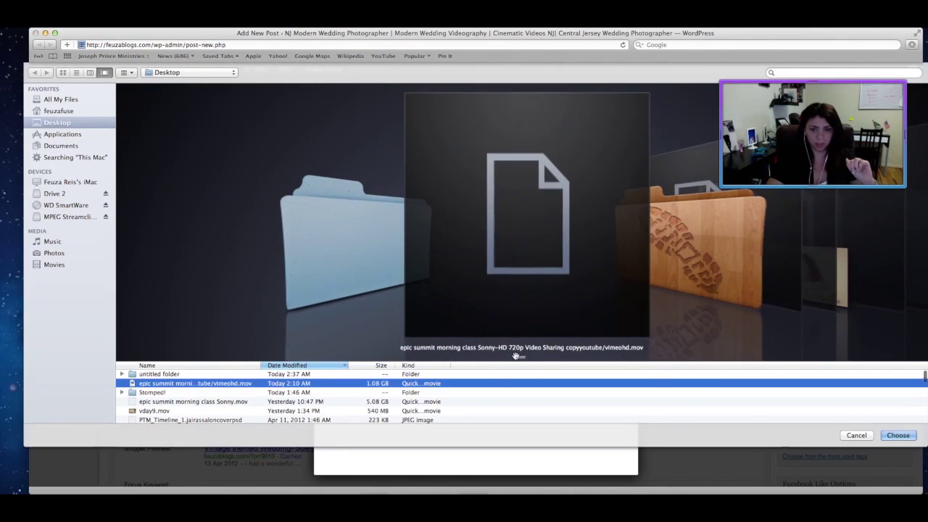
left_click_drag(530, 345, 562, 215)
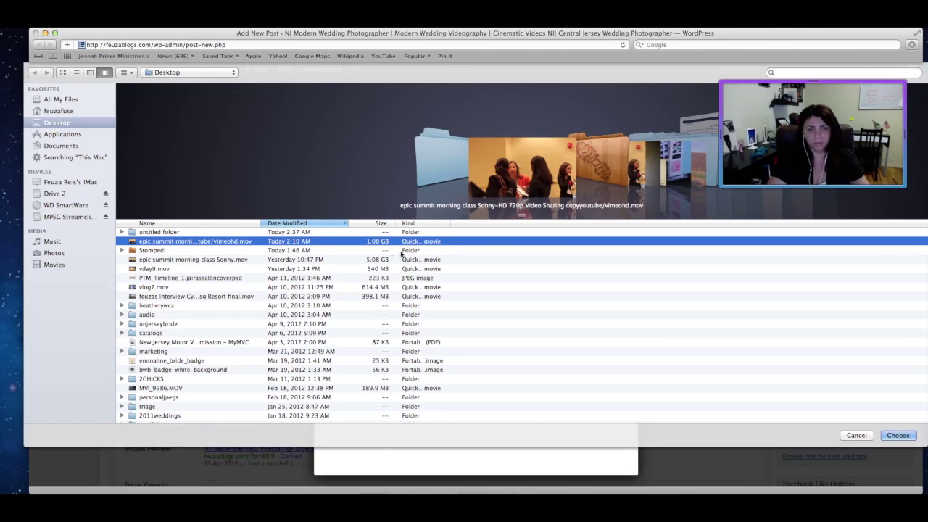
left_click(334, 223)
scroll(269, 244, "up", 3)
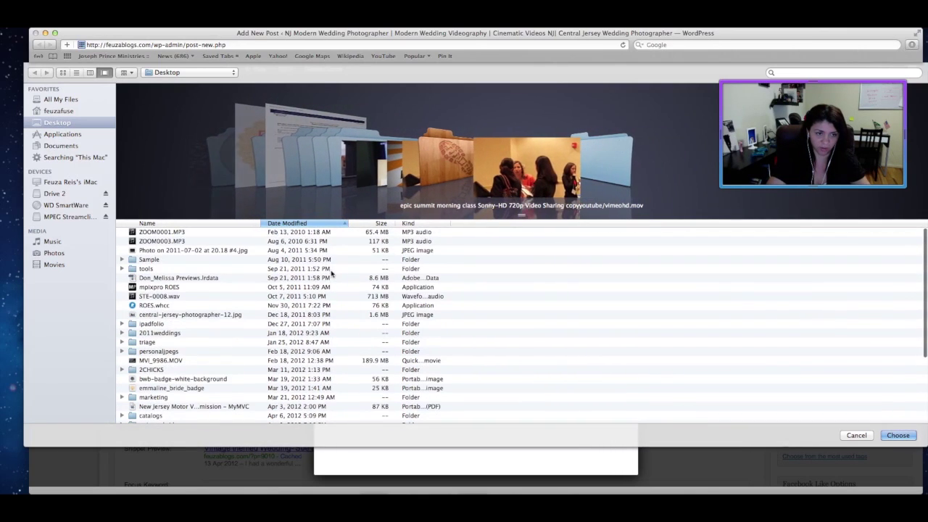
scroll(228, 263, "down", 5)
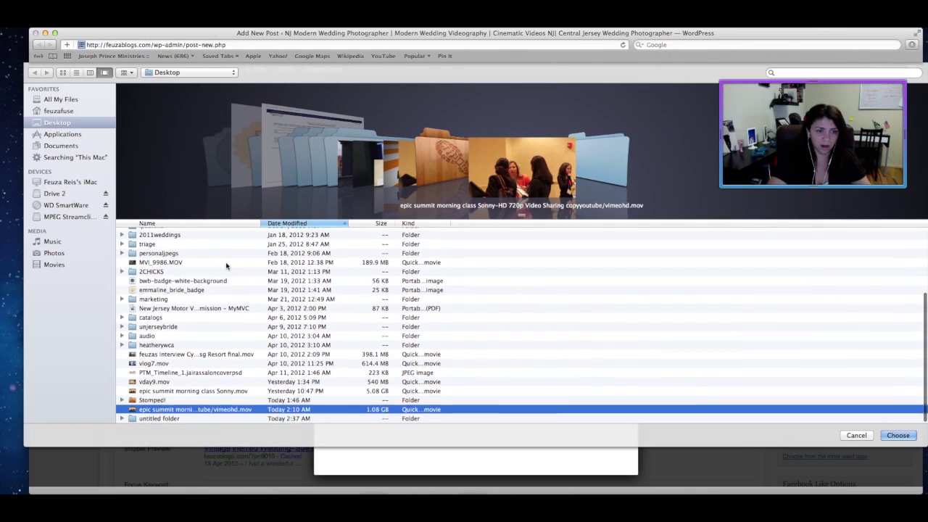
double_click(183, 401)
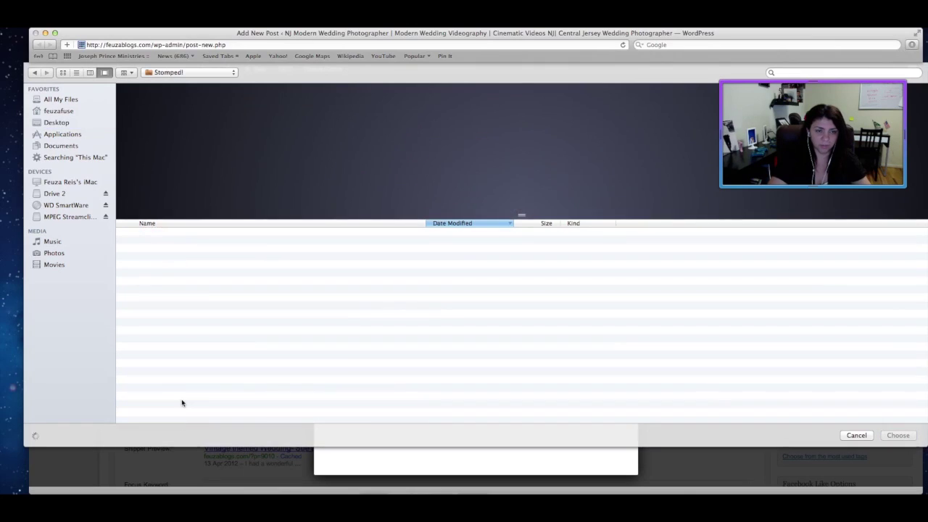
- Sort the folder by name and upload crystal-springs-resort-wedding-photos-by-feuza-1.jpg to the post
left_click(147, 223)
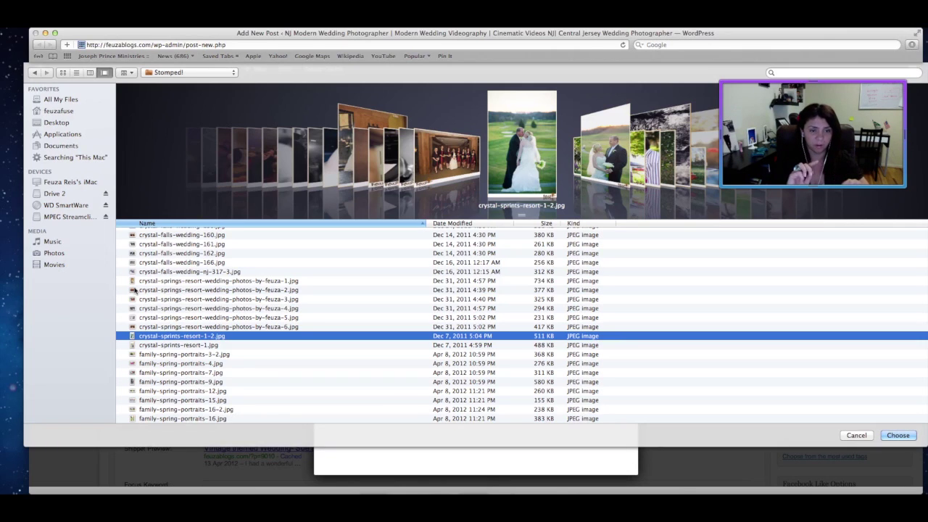
left_click(119, 283)
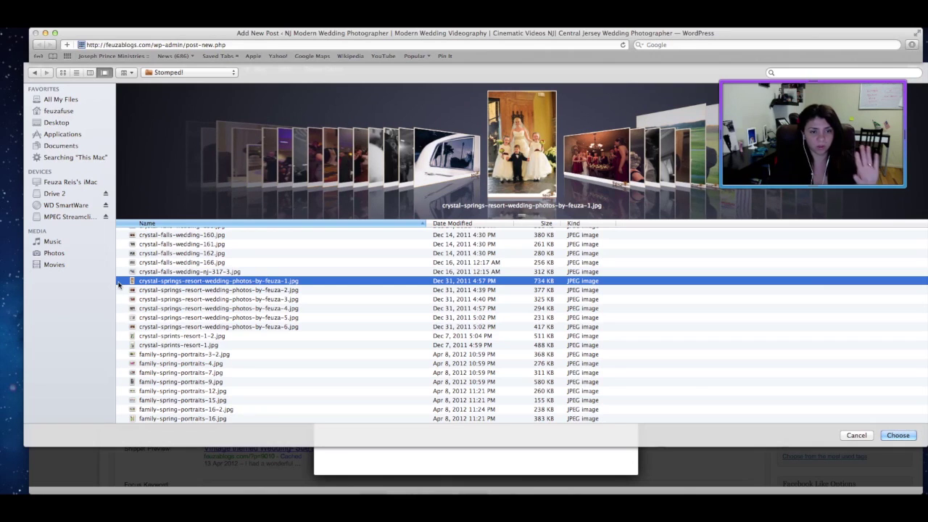
left_click_drag(549, 34, 513, 30)
left_click(863, 431)
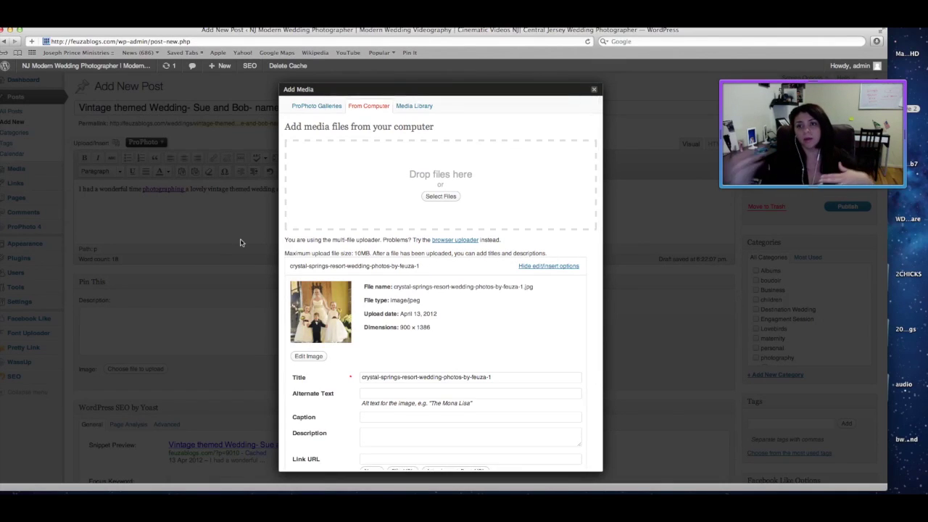
- Try copying the uploaded image's title into its alternate text, then clear the alternate text
scroll(436, 304, "down", 3)
left_click(509, 309)
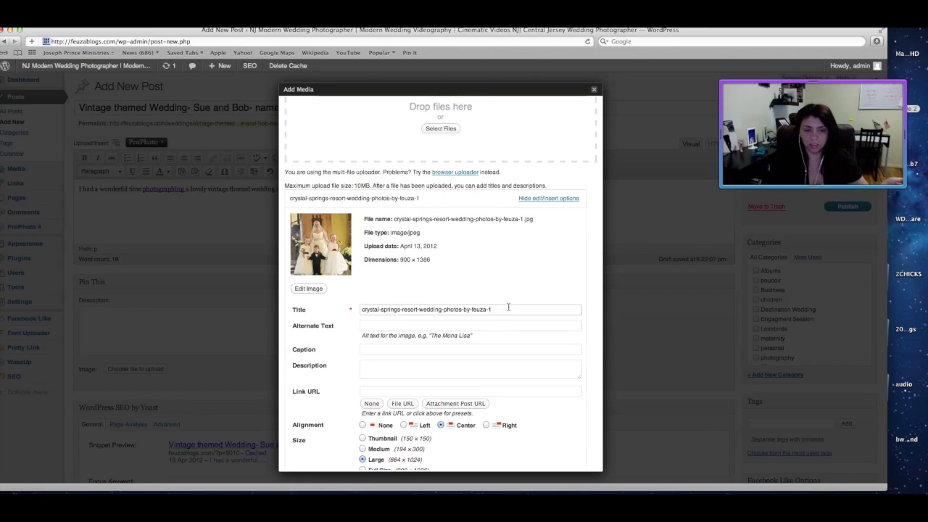
left_click_drag(520, 309, 356, 312)
key("super+c")
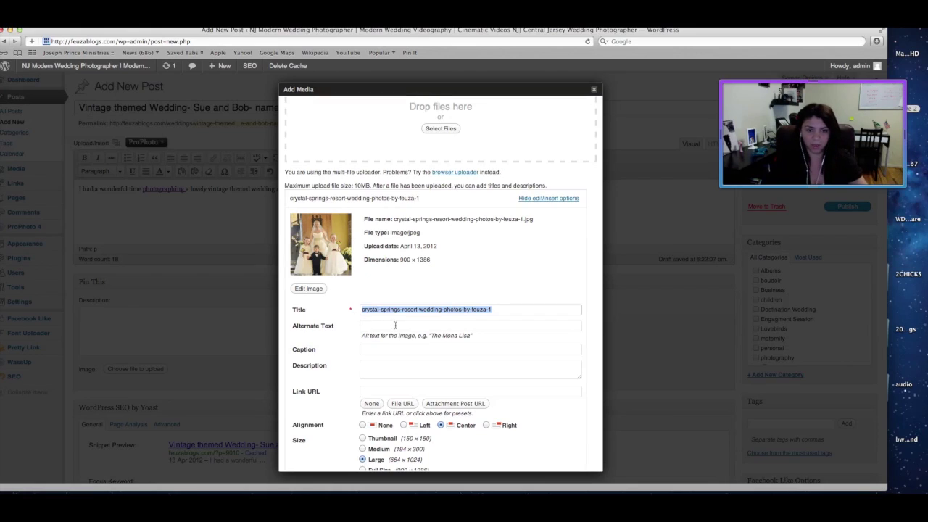
left_click(397, 325)
key("super+v")
left_click(394, 367)
left_click_drag(499, 325, 458, 320)
left_click(372, 325)
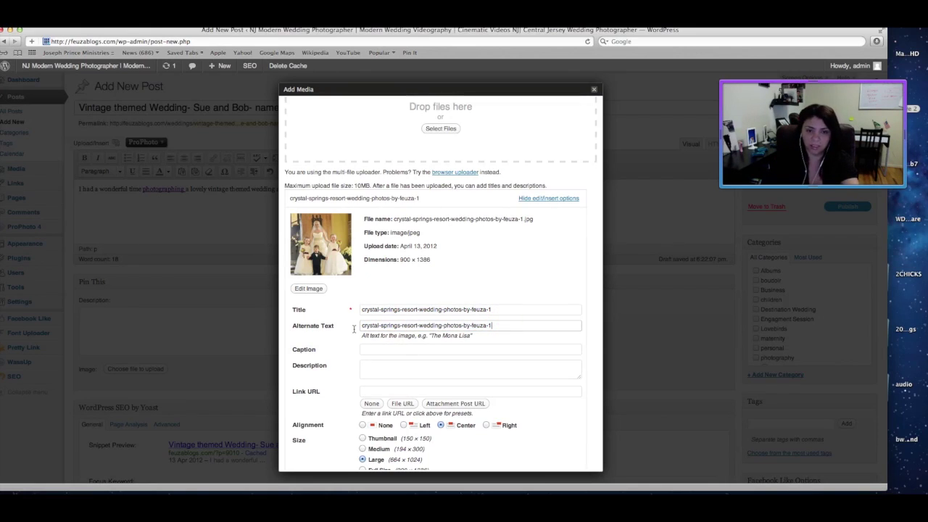
left_click(504, 323)
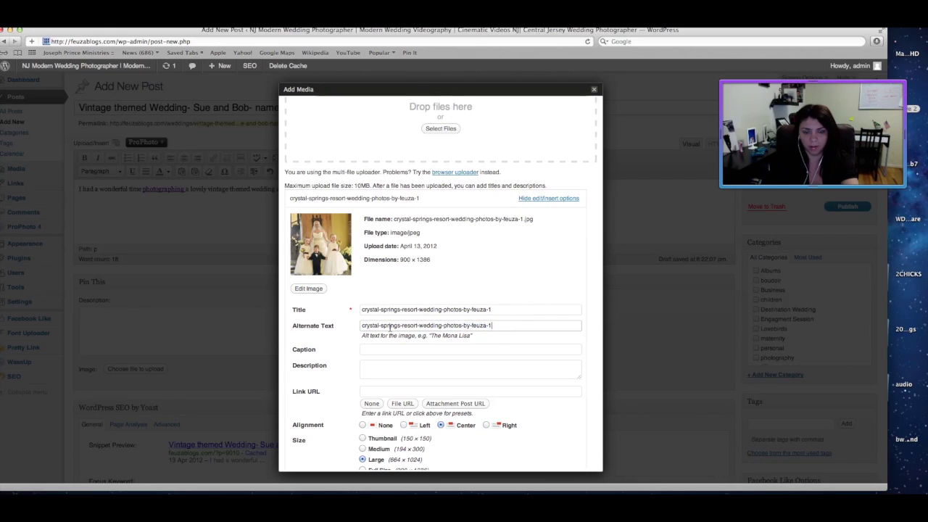
left_click_drag(500, 325, 357, 326)
key("BackSpace")
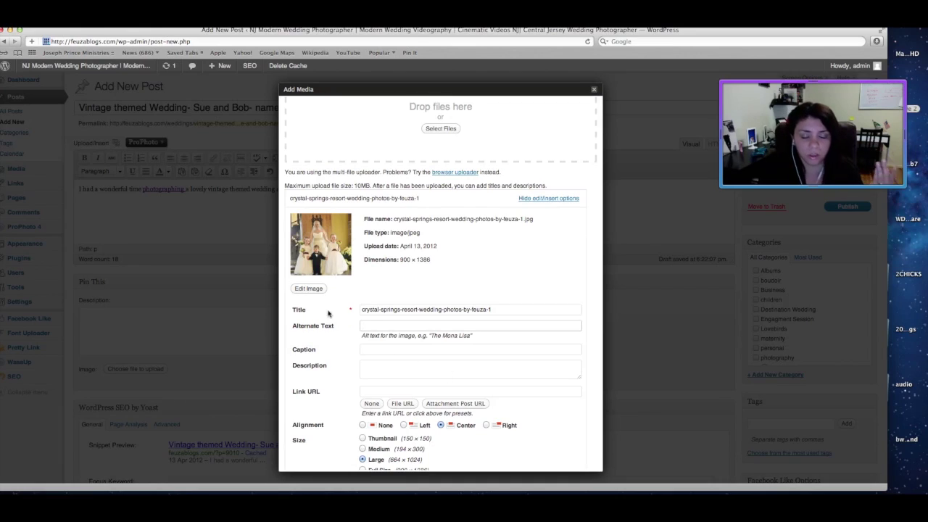
- Enter "photo of bride with flower girls and ring boy" as the image's alternate text
left_click(288, 325)
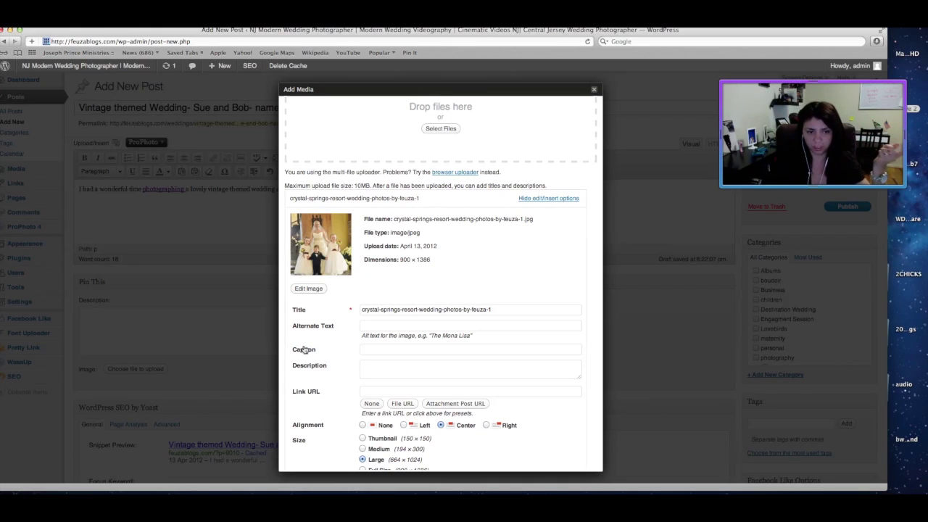
left_click(401, 323)
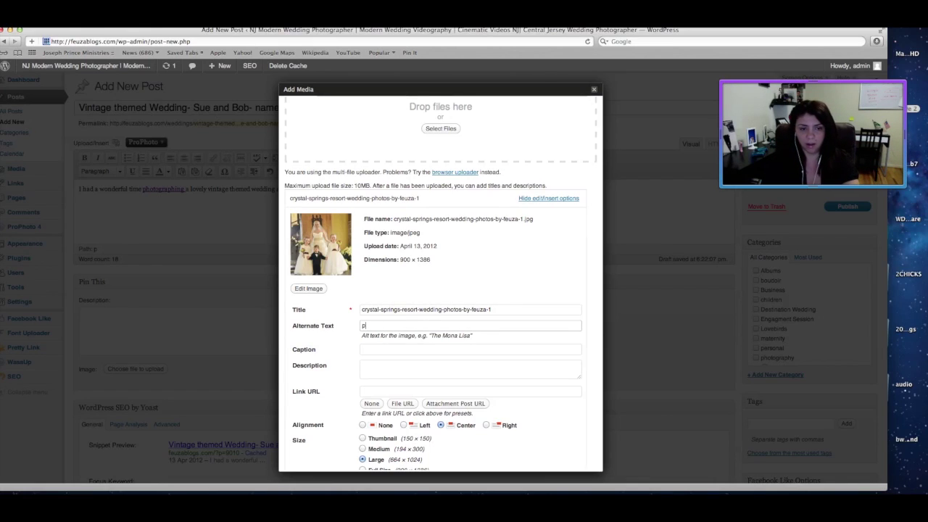
key("BackSpace")
type("bride with ")
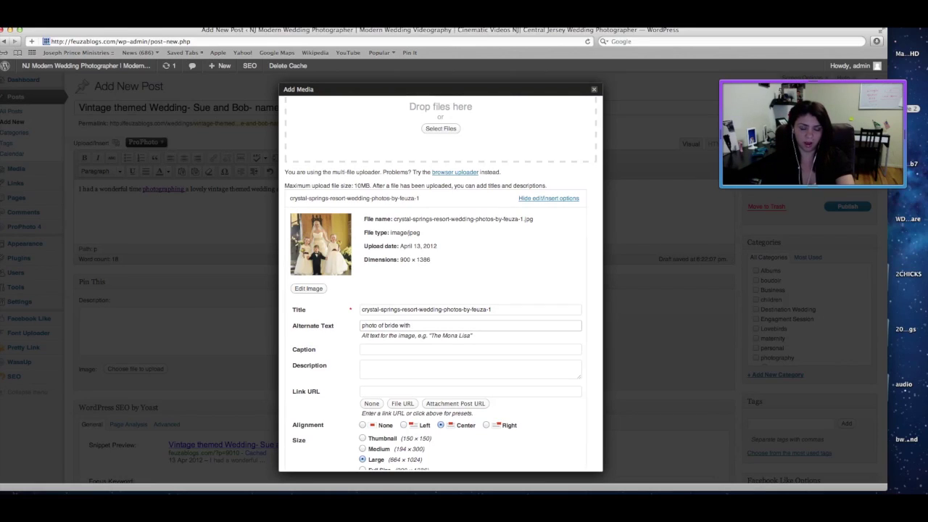
type("chil")
key("BackSpace")
key("BackSpace")
key("BackSpace")
key("BackSpace")
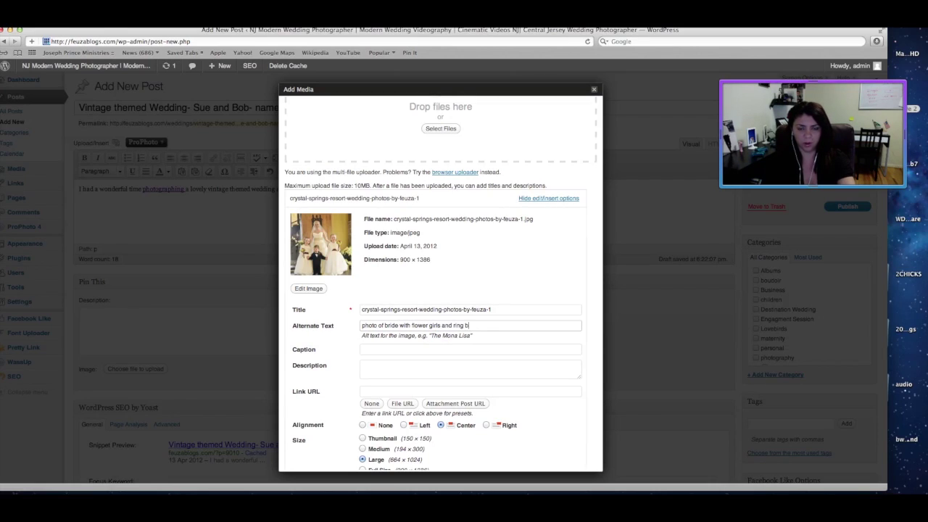
left_click(423, 367)
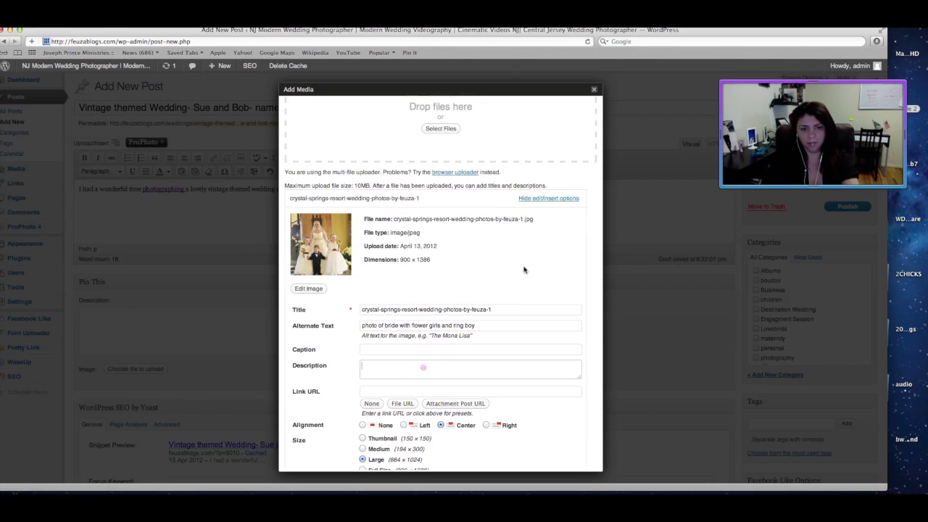
- Replace the image's title with "vintage-inspired-wedding-nj"
left_click(505, 309)
key("super+a")
type("v")
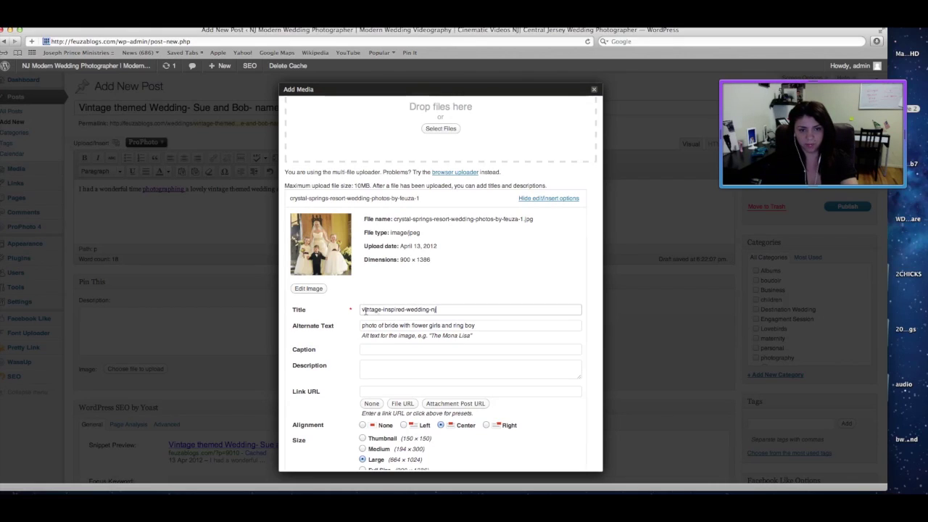
- Fill in the image's description as a photo of a vintage inspired wedding, crediting the photographer by full name
left_click(458, 308)
left_click(405, 370)
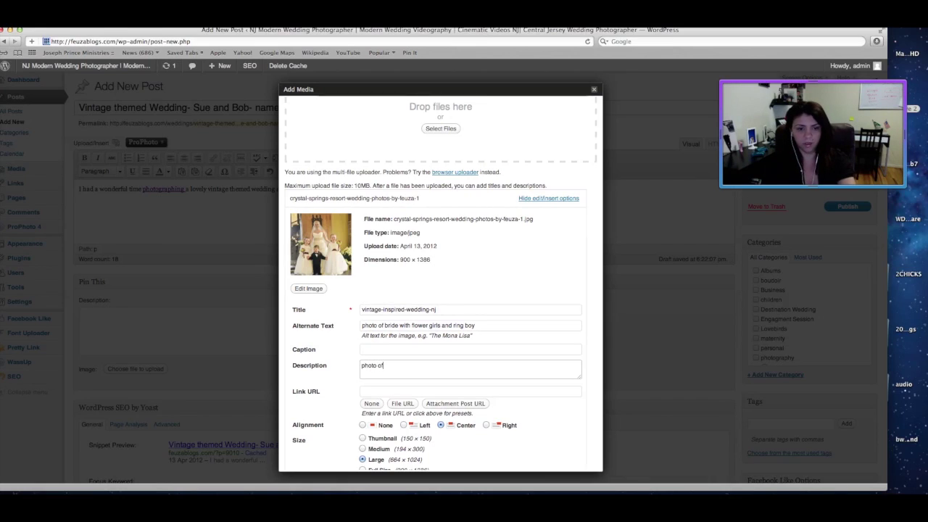
type("photo of, vintage inspired wed")
type("tographed by feu")
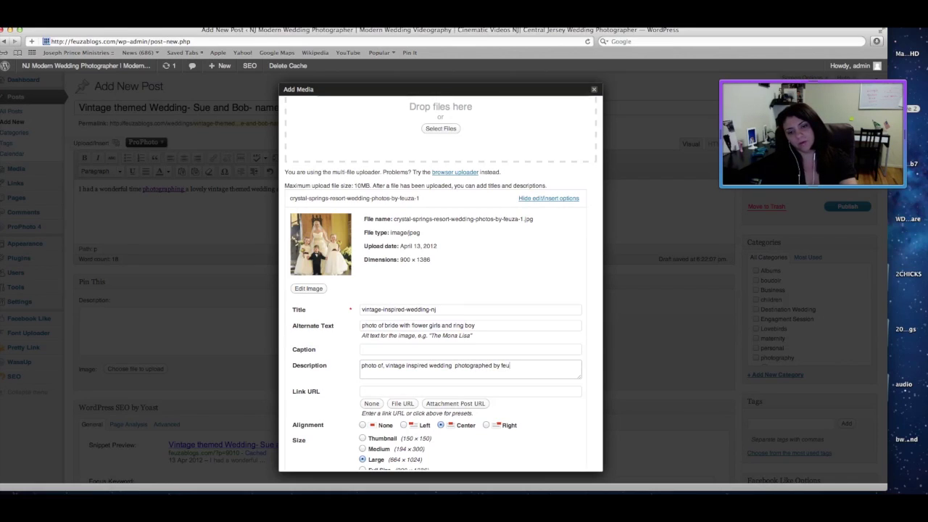
type("za reis.")
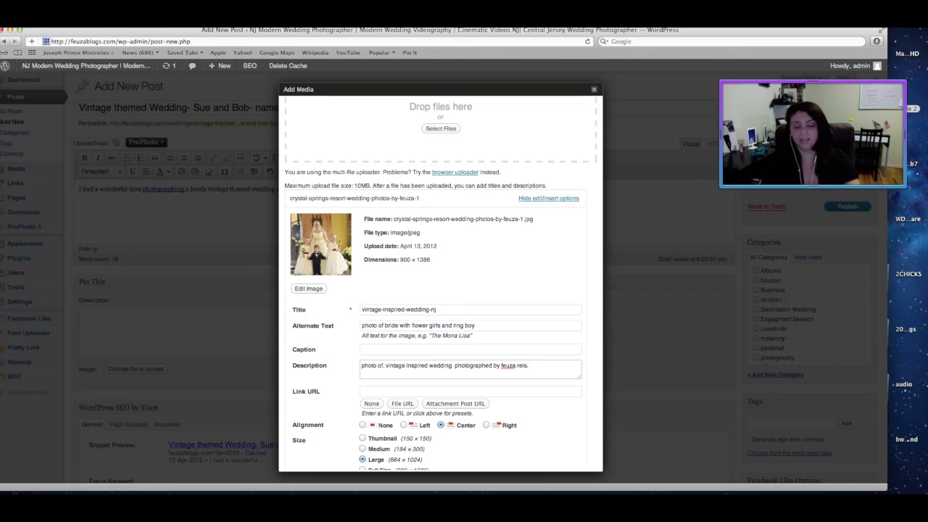
- Insert the described image into the post
scroll(500, 307, "up", 1)
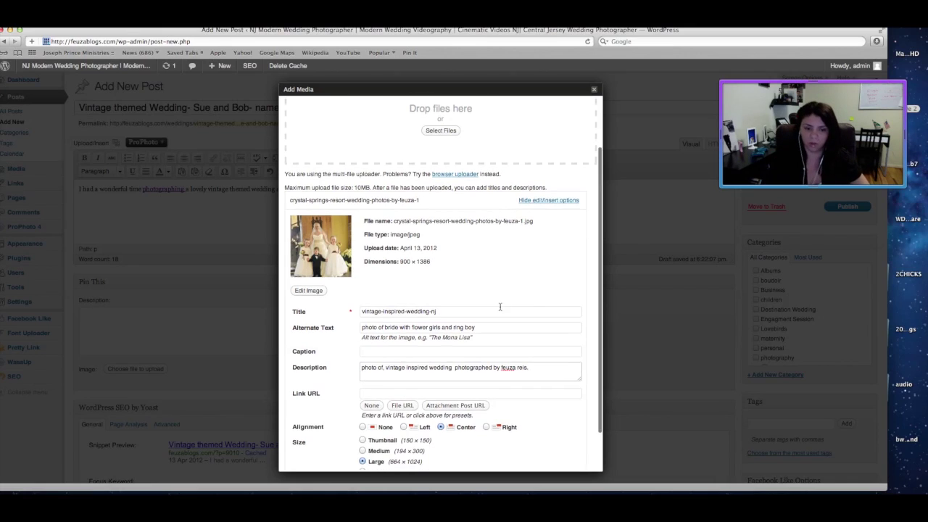
scroll(500, 307, "down", 3)
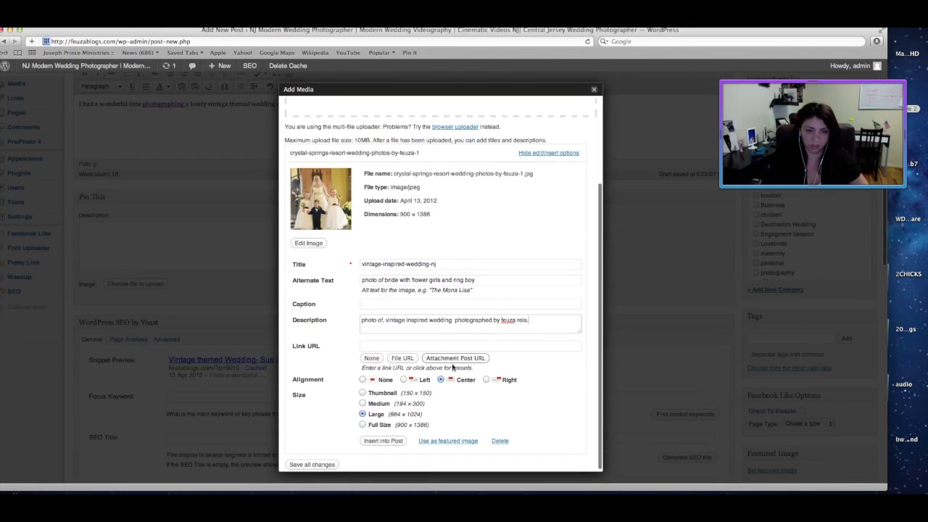
left_click(383, 441)
scroll(591, 419, "up", 2)
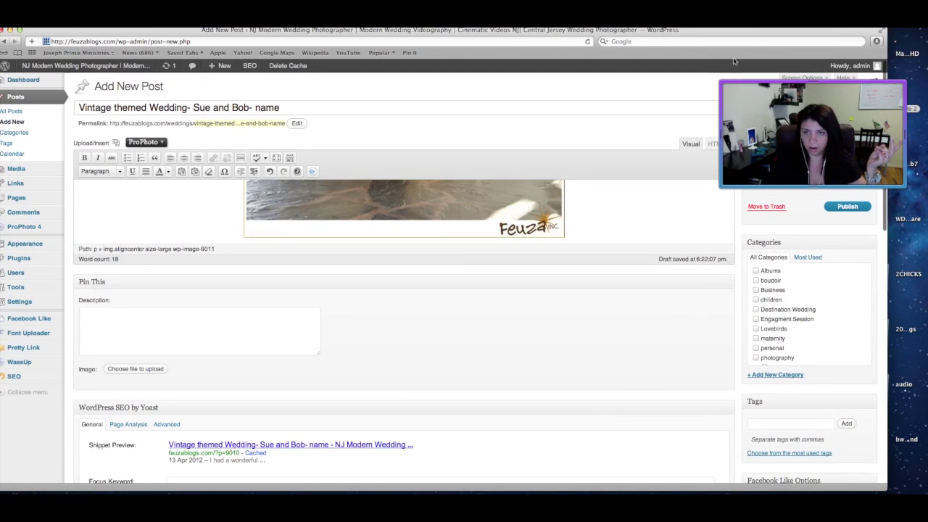
- Assign the post to the Weddings category
left_click_drag(699, 31, 636, 47)
scroll(723, 320, "down", 5)
left_click(695, 295)
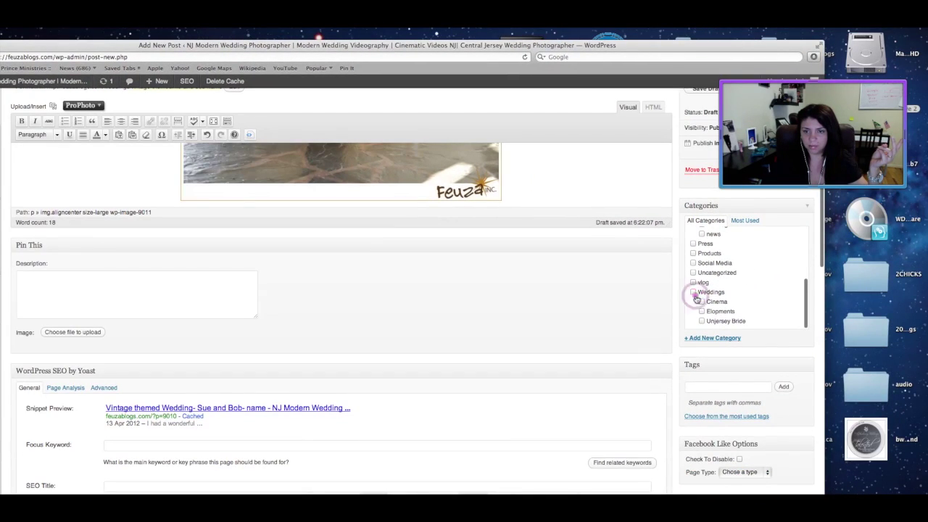
left_click(694, 292)
- Add the tags "vintage inspired wedding", "vintage wedding details", "gold and white wedding", "bayonet farm" and "nj wedding photographer" to the post
left_click(697, 385)
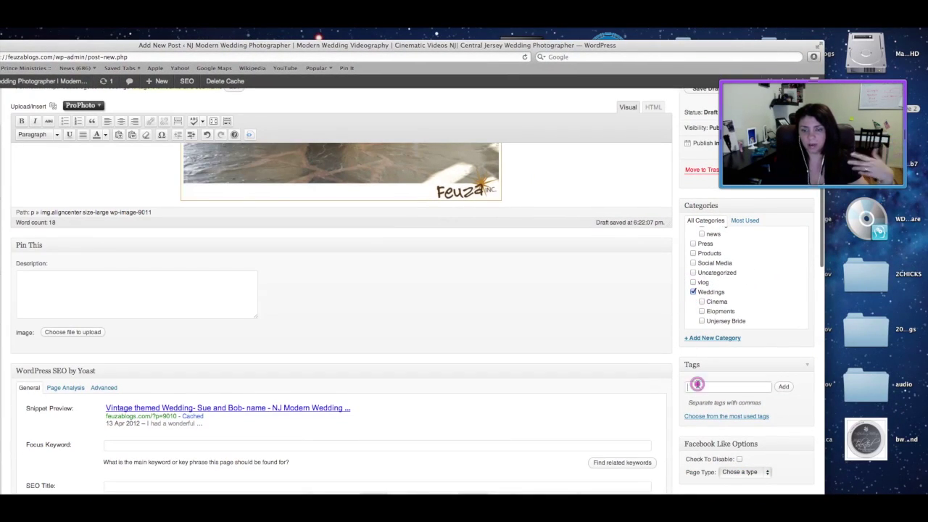
type("vi")
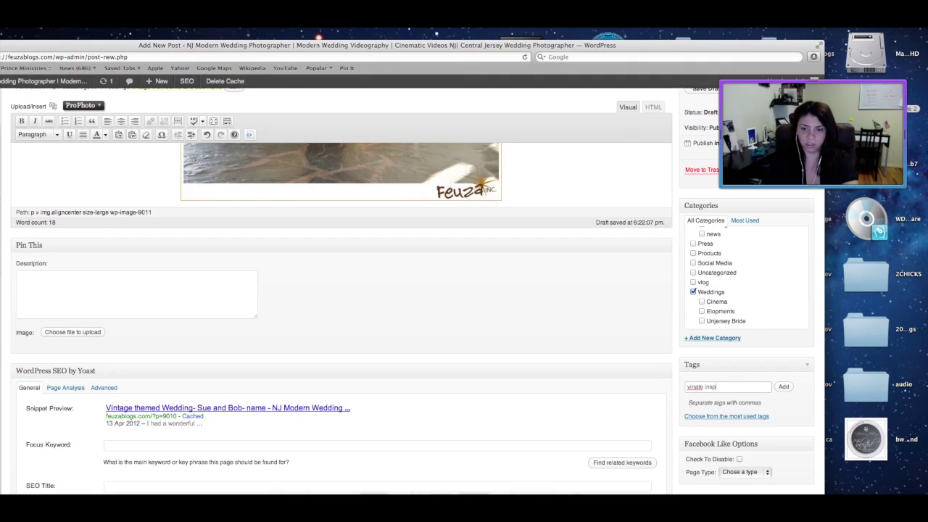
type("nate insp")
key("BackSpace")
key("BackSpace")
key("BackSpace")
key("BackSpace")
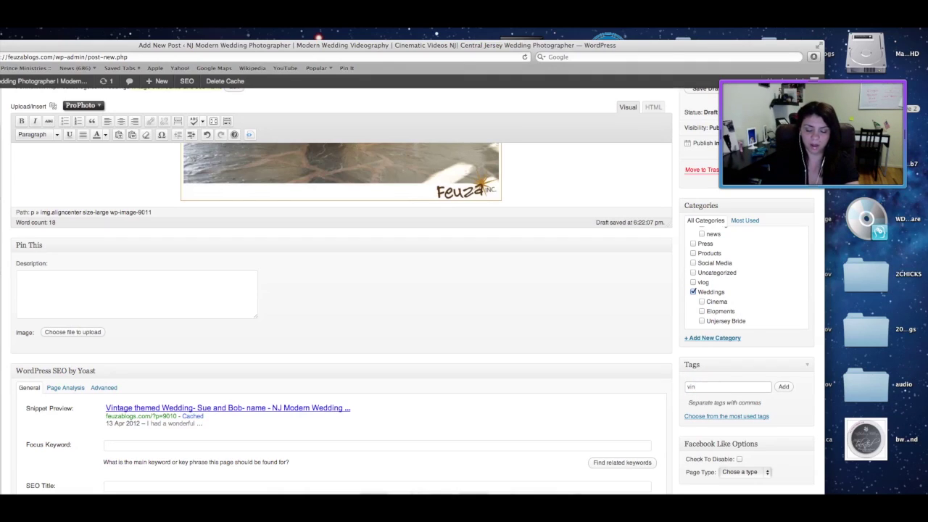
type("inspired wed")
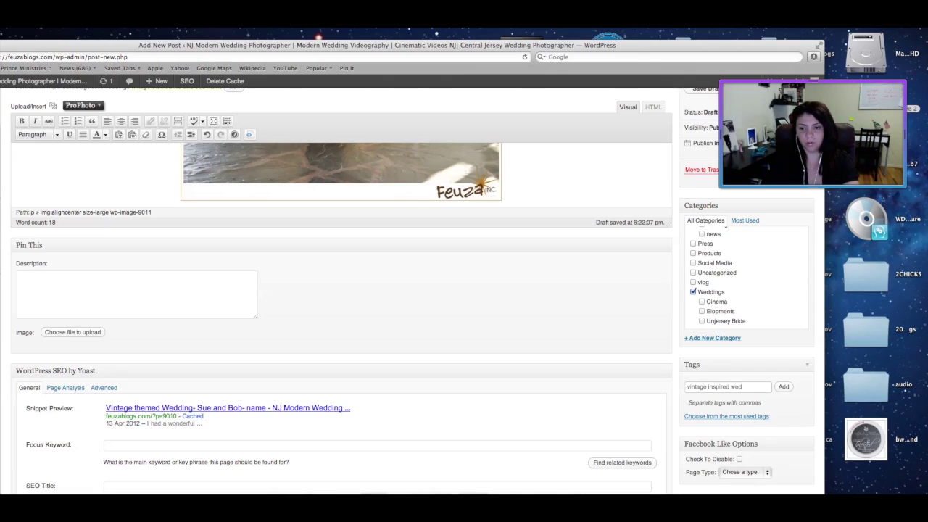
type("ding, vintage wedding details,")
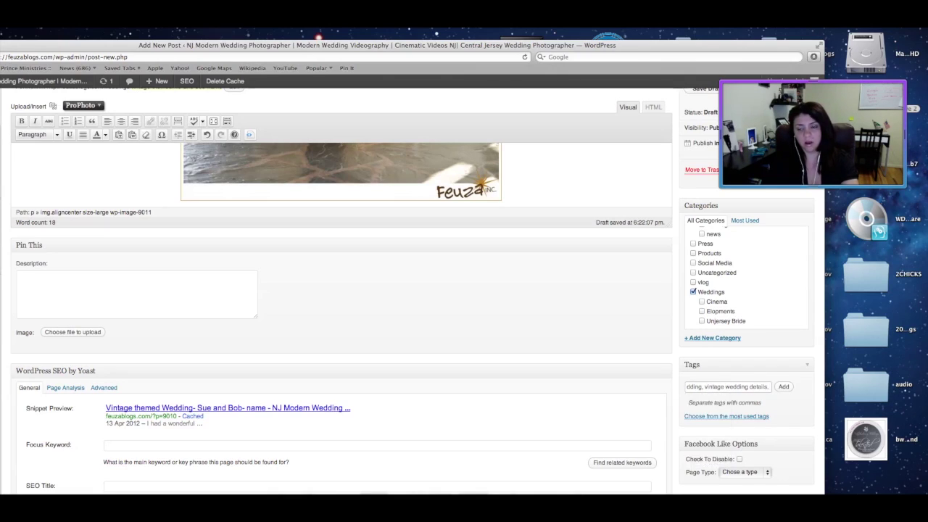
type(" gold and white b")
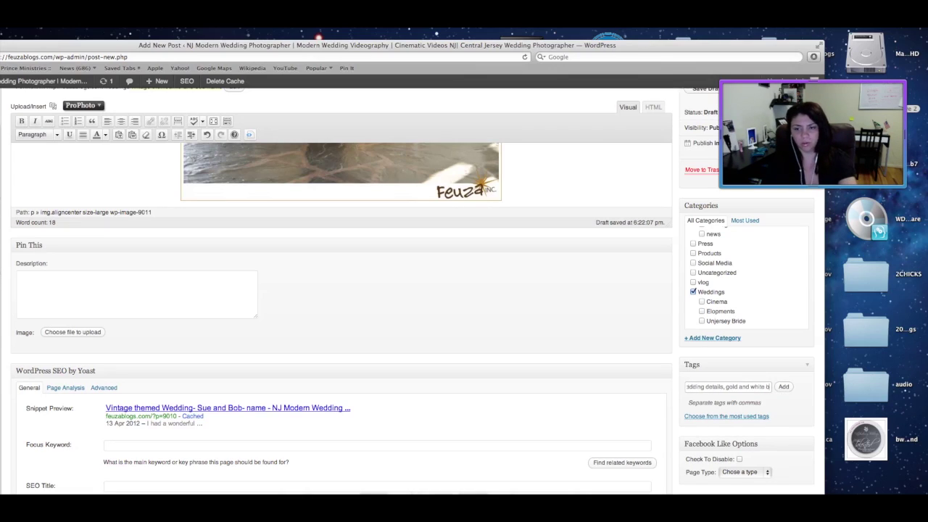
key("BackSpace")
type("wedding")
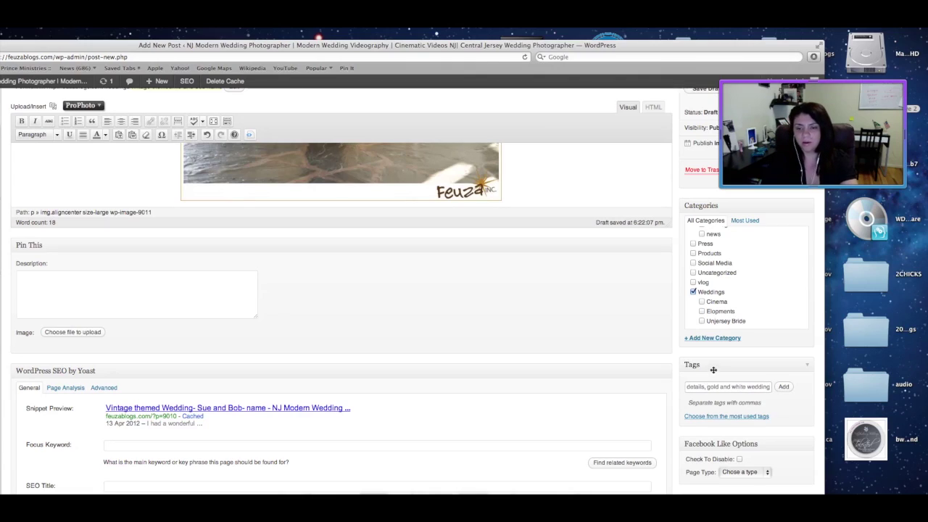
type(", bayd")
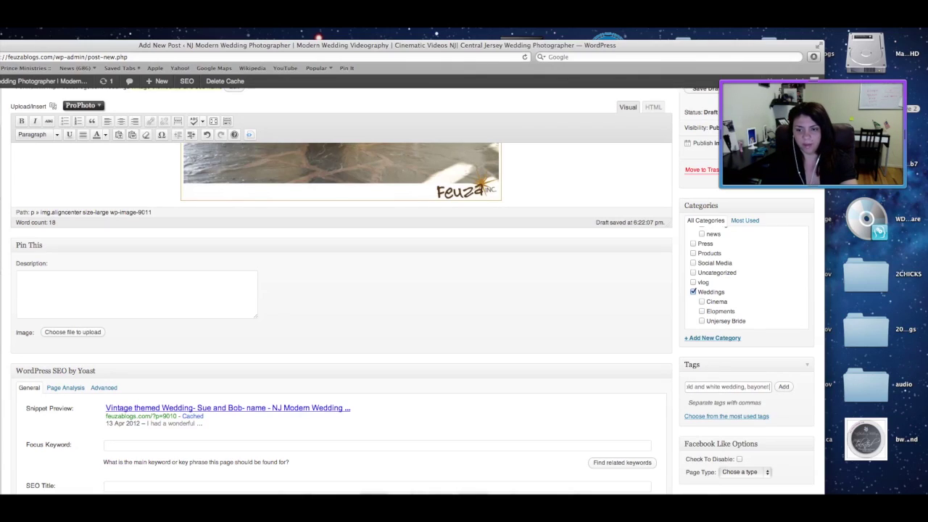
type(" wedding phot")
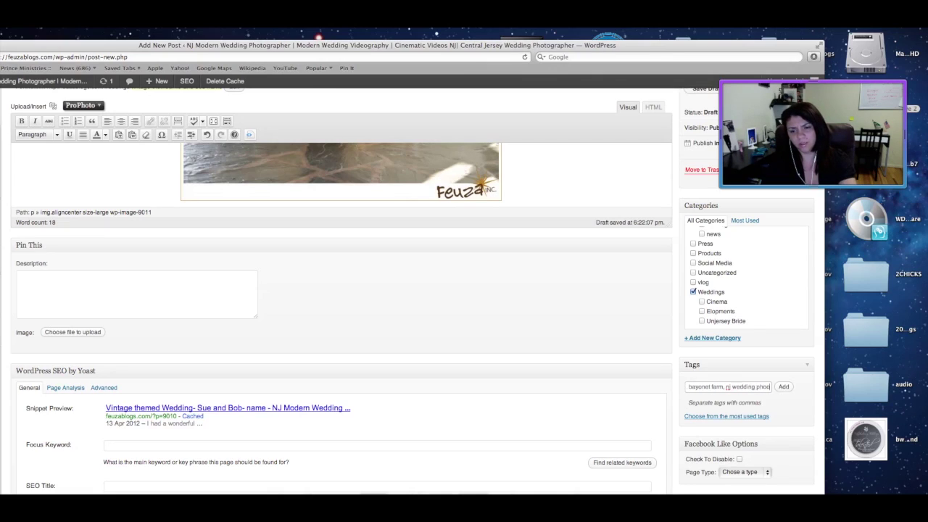
type("ographer")
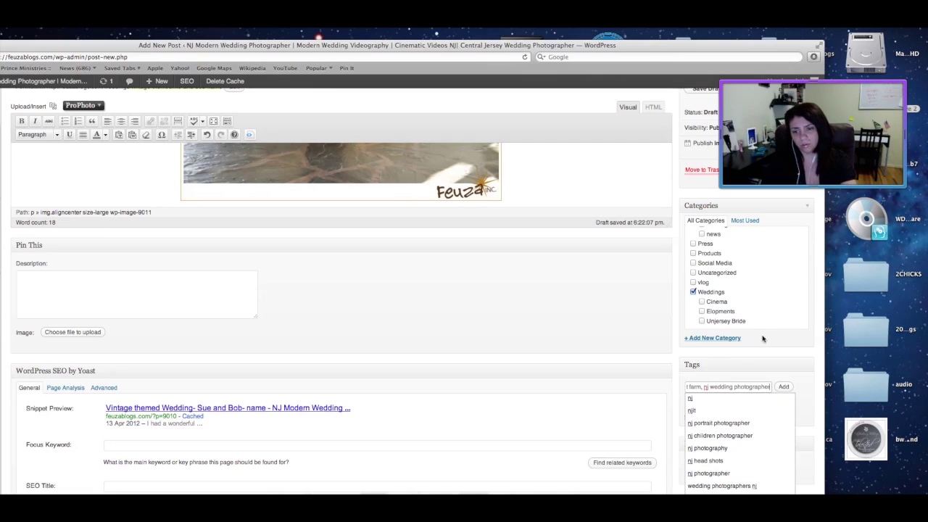
left_click(782, 386)
- Set the post's All in One SEO Pack title to "Vintage inspired Wedding- Bayonet Farm"
scroll(630, 136, "down", 1)
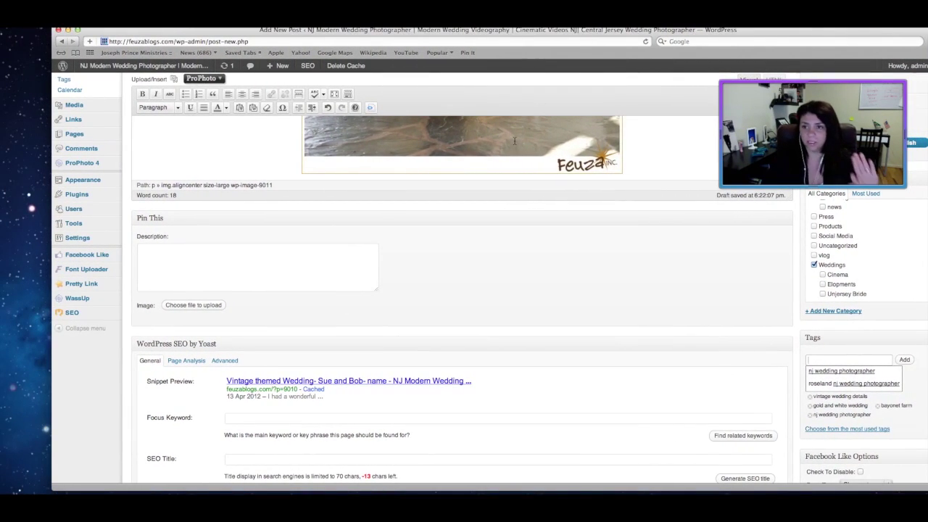
scroll(453, 334, "down", 10)
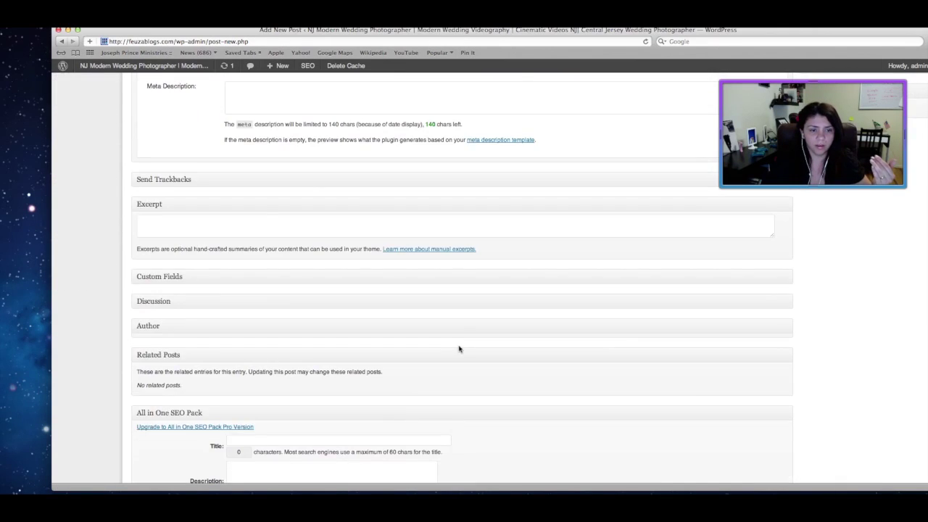
scroll(459, 349, "down", 3)
left_click(256, 305)
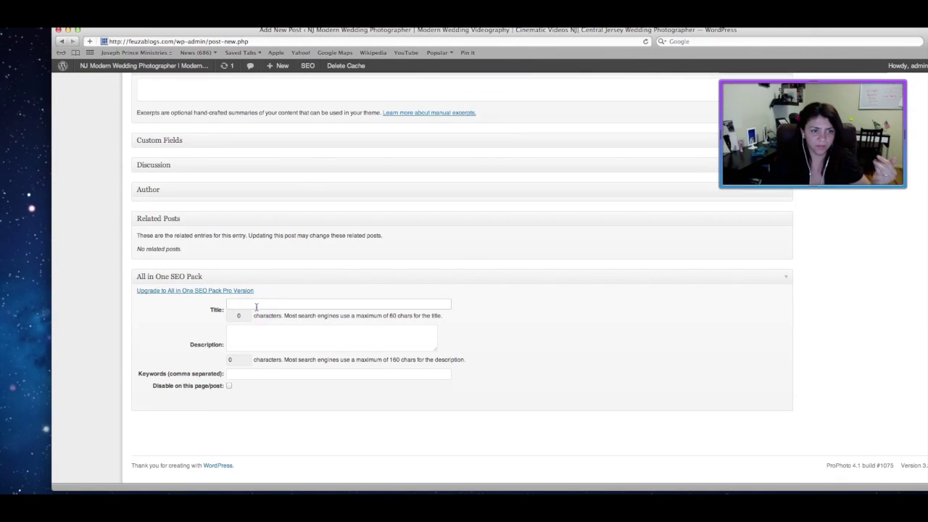
type("Vintage (")
type("nspired Wedding- Bayonet Farm")
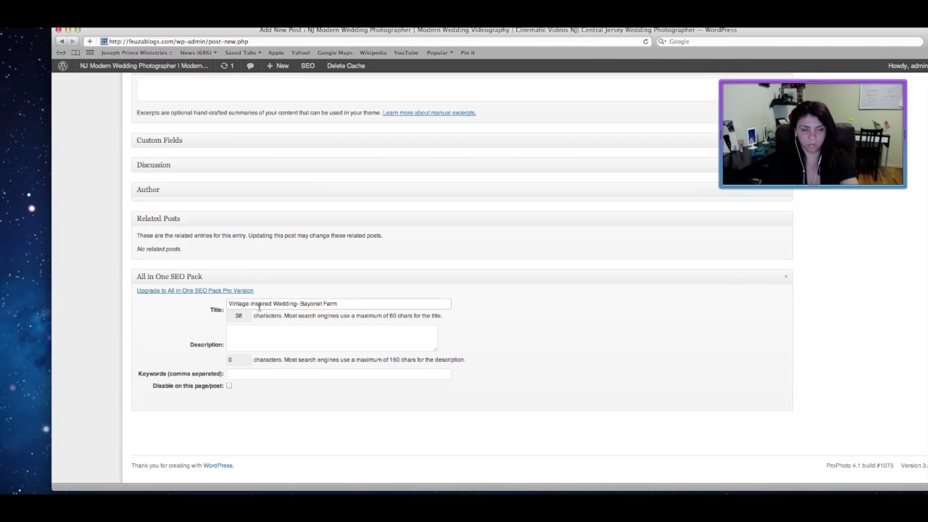
- Copy the SEO title into the All in One SEO Pack description and append "by" with the photographer's first name
left_click(309, 329)
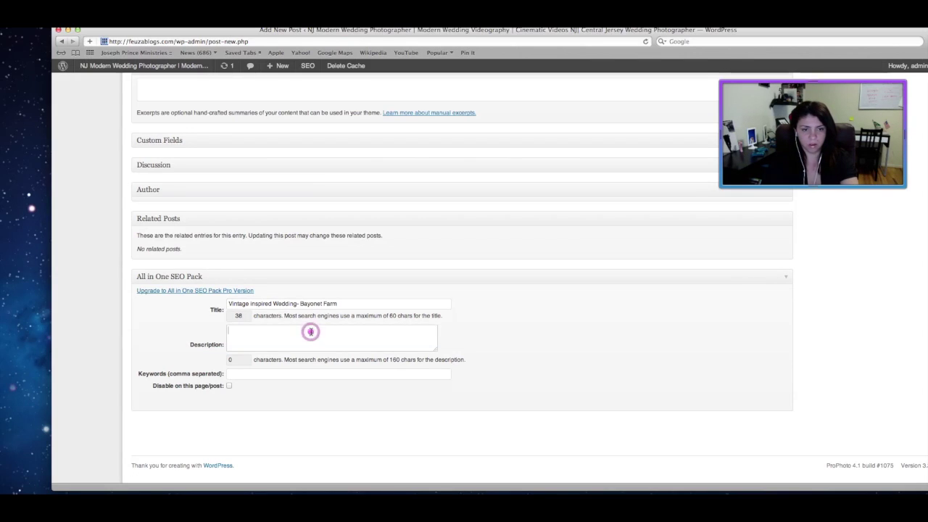
left_click(346, 303)
left_click_drag(228, 304, 280, 302)
left_click(359, 301)
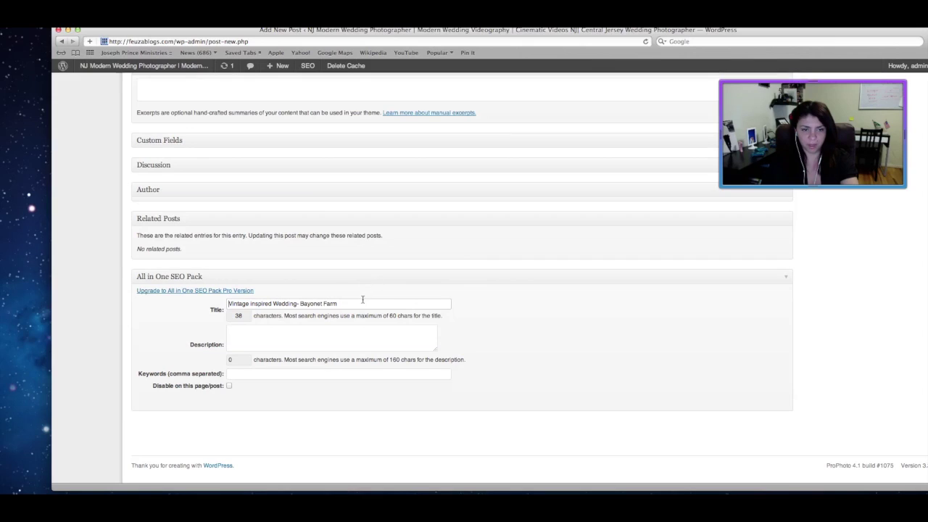
left_click_drag(356, 303, 232, 304)
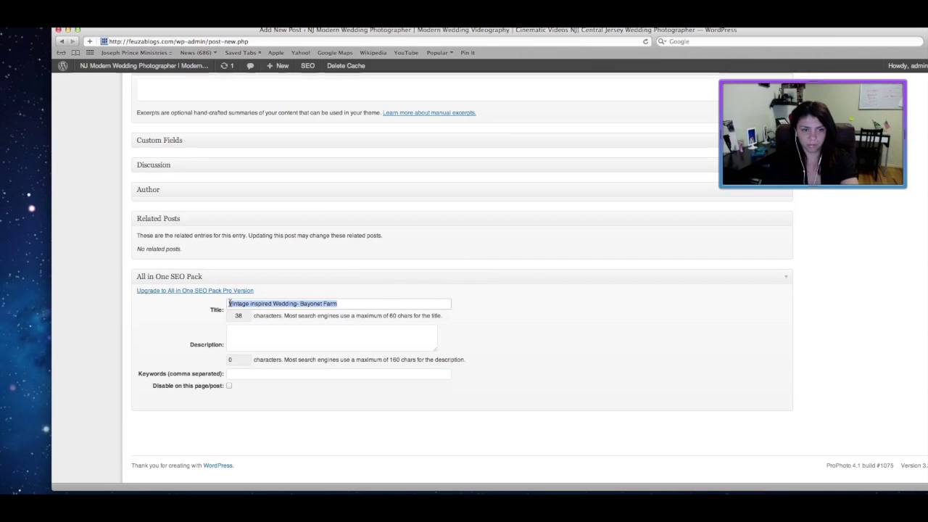
key("super+c")
left_click(257, 328)
key("super+v")
type("by ")
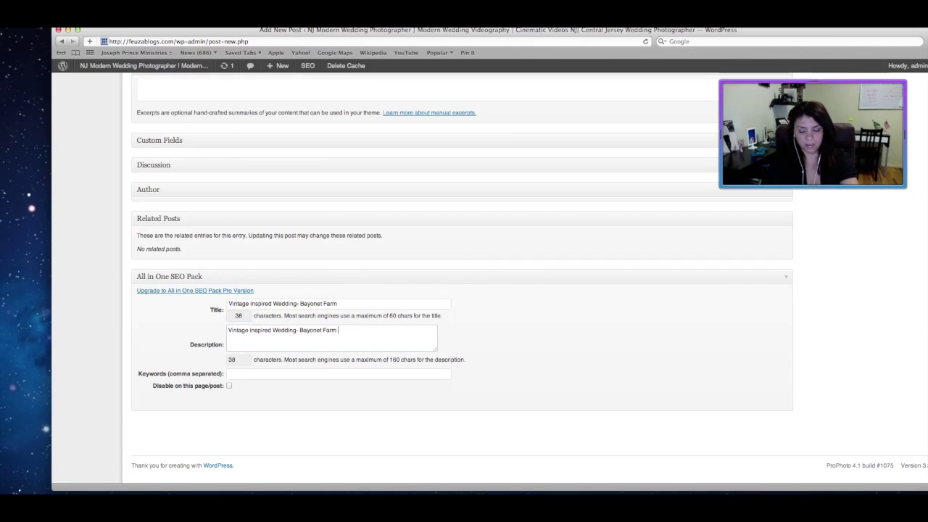
type("FEUZ")
key("BackSpace")
key("BackSpace")
key("BackSpace")
key("BackSpace")
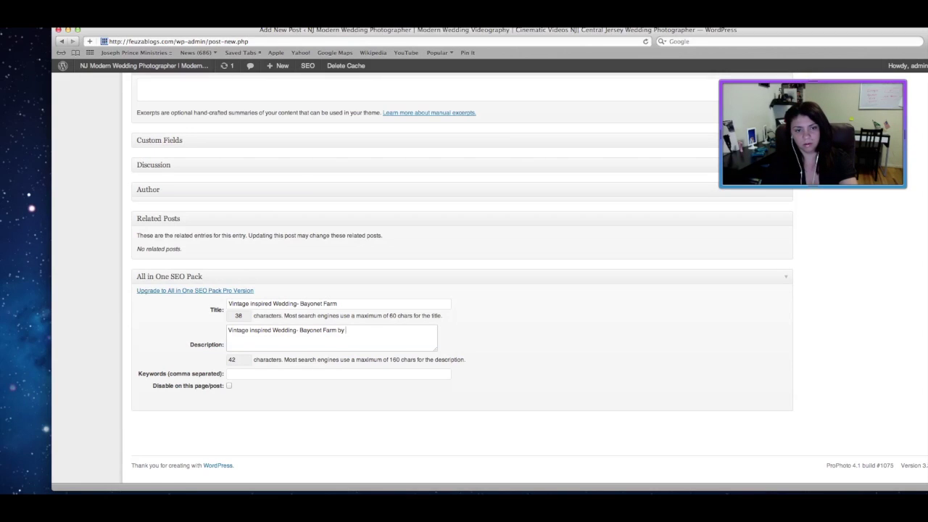
type("feuza")
- Enter "vintage inspired wedding, vintage wedding nj," as the All in One SEO Pack keywords
left_click(258, 373)
mouse_move(481, 251)
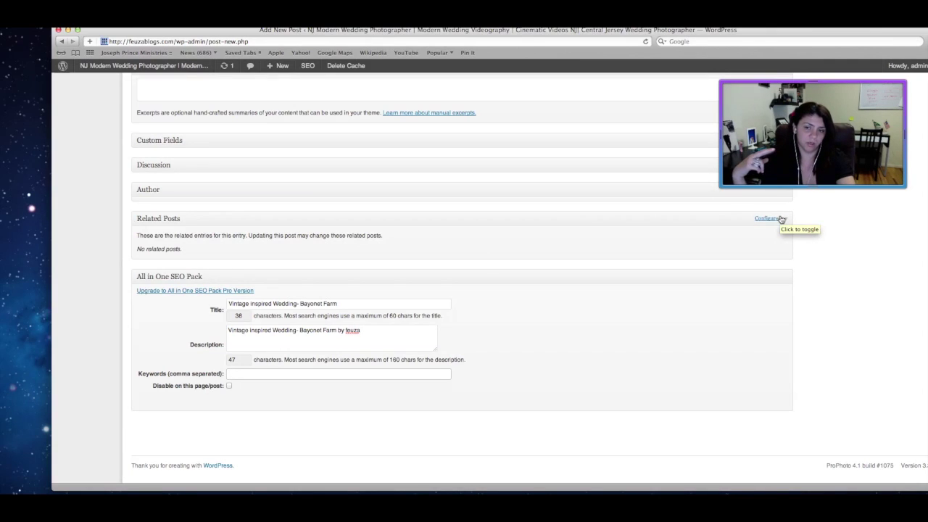
type("v")
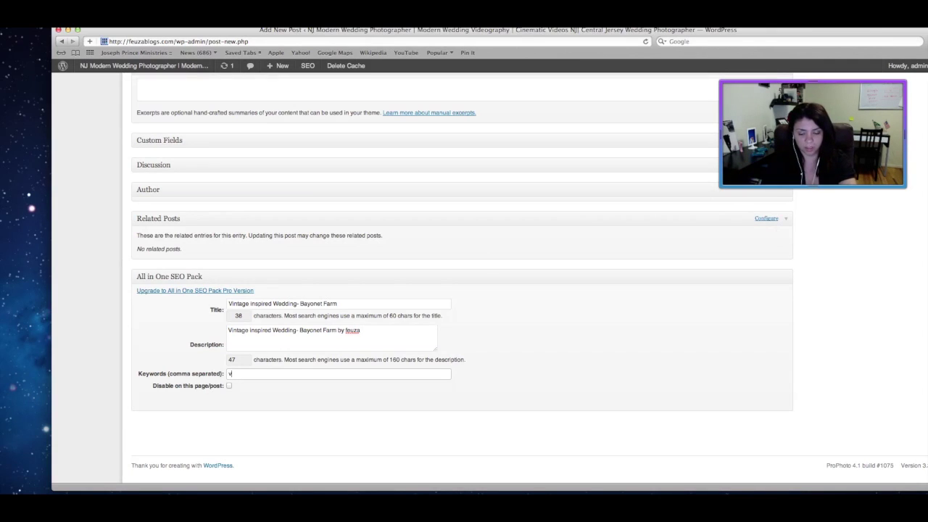
type("intage inspired w")
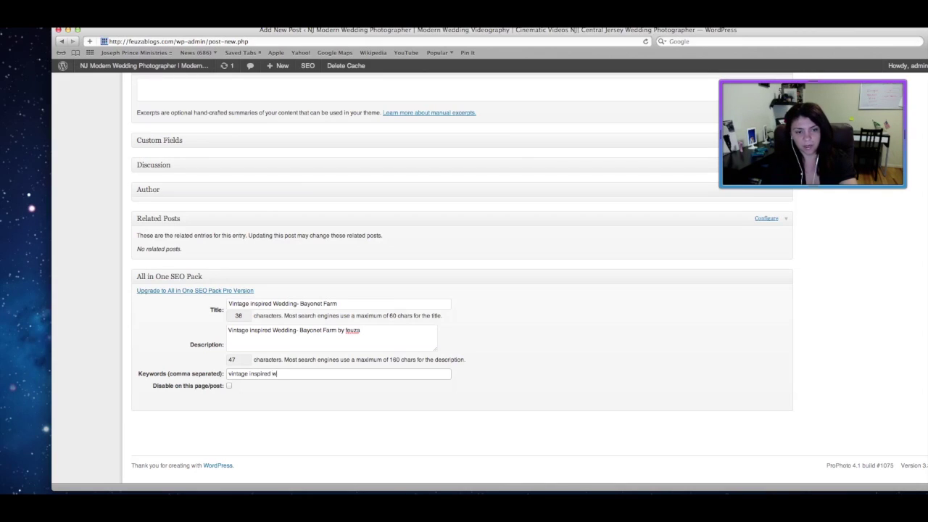
type("edding, vintage wedding nj,")
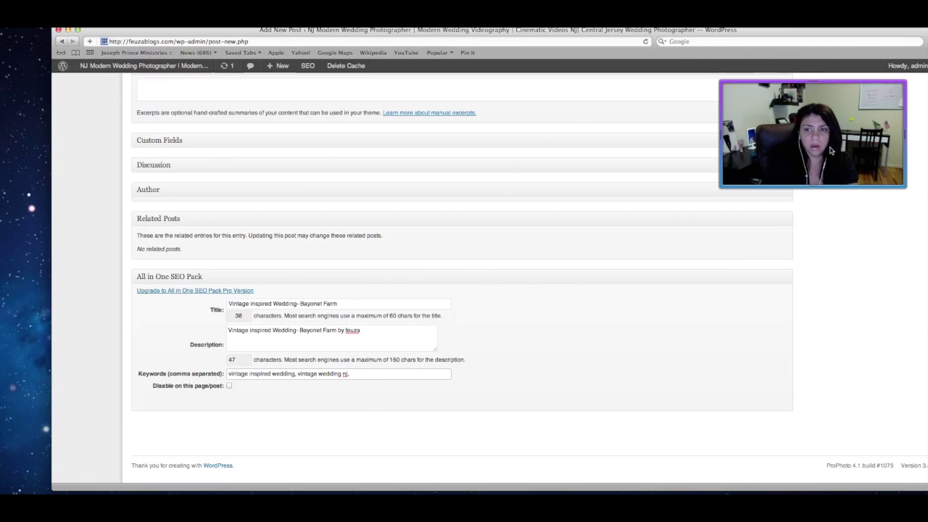
left_click(658, 23)
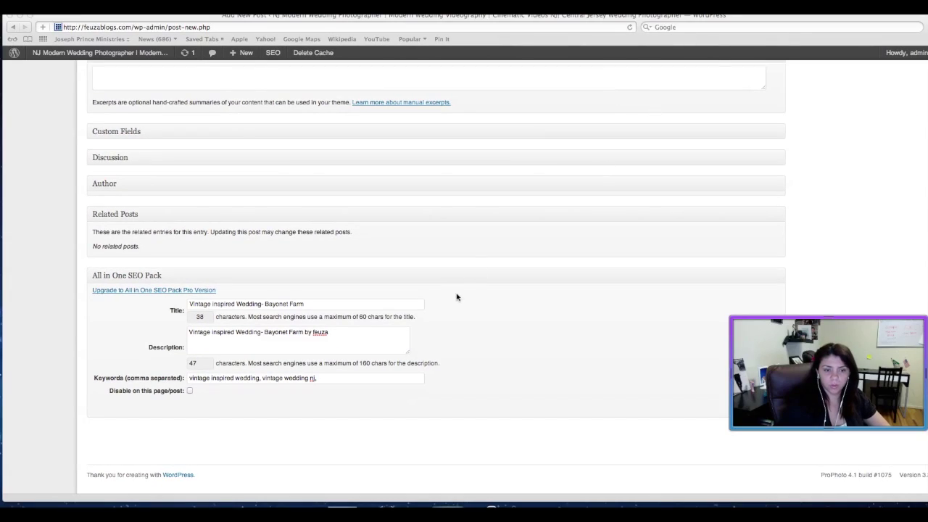
left_click(349, 383)
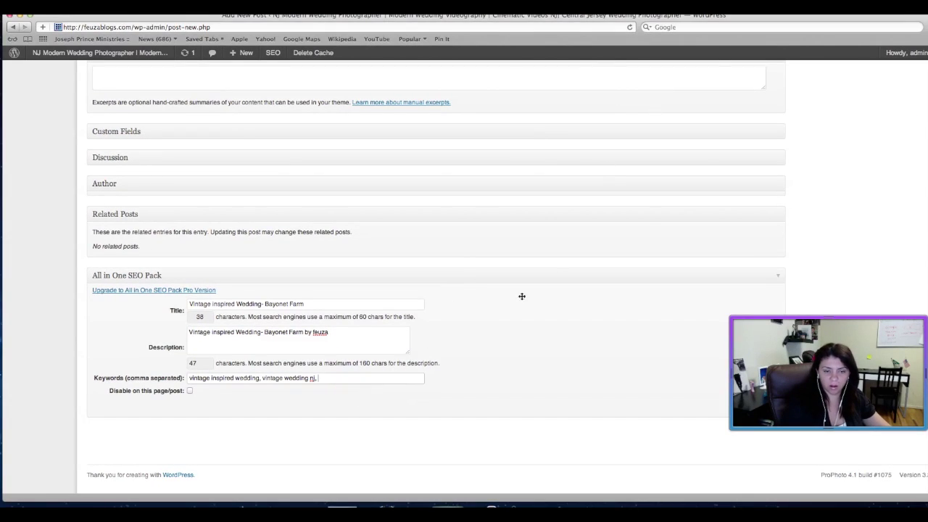
left_click_drag(829, 120, 749, 108)
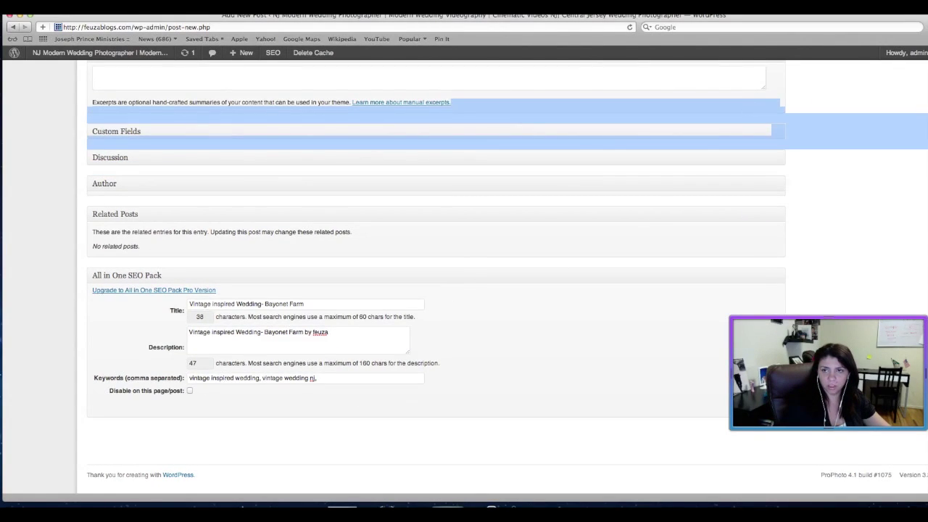
scroll(821, 145, "up", 20)
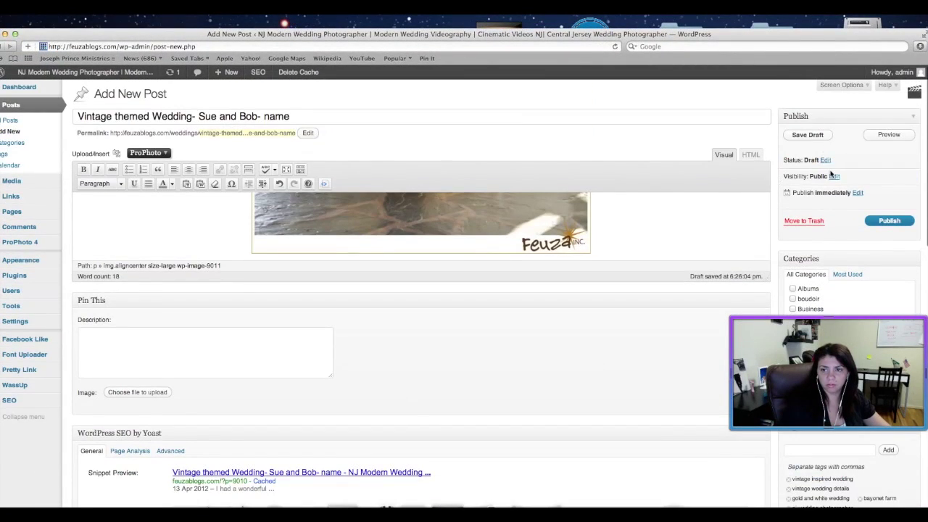
scroll(536, 214, "up", 2)
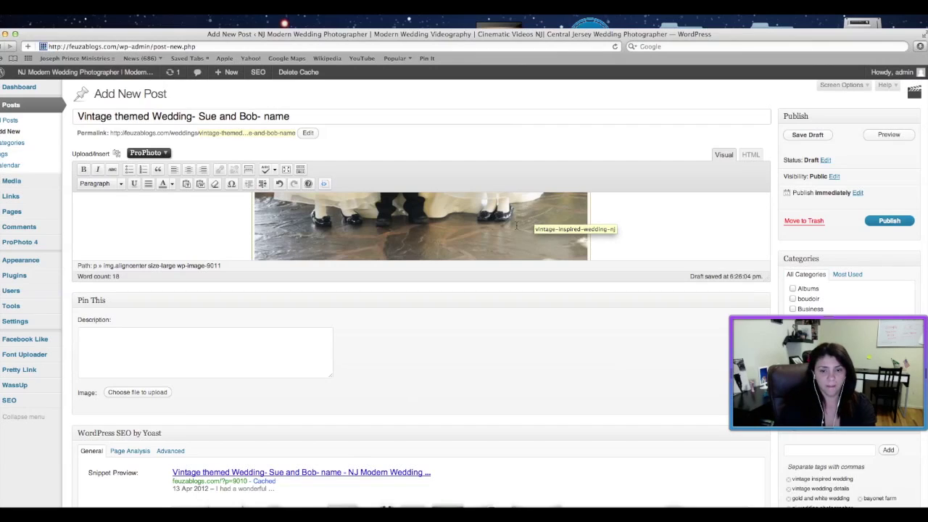
scroll(453, 152, "down", 1)
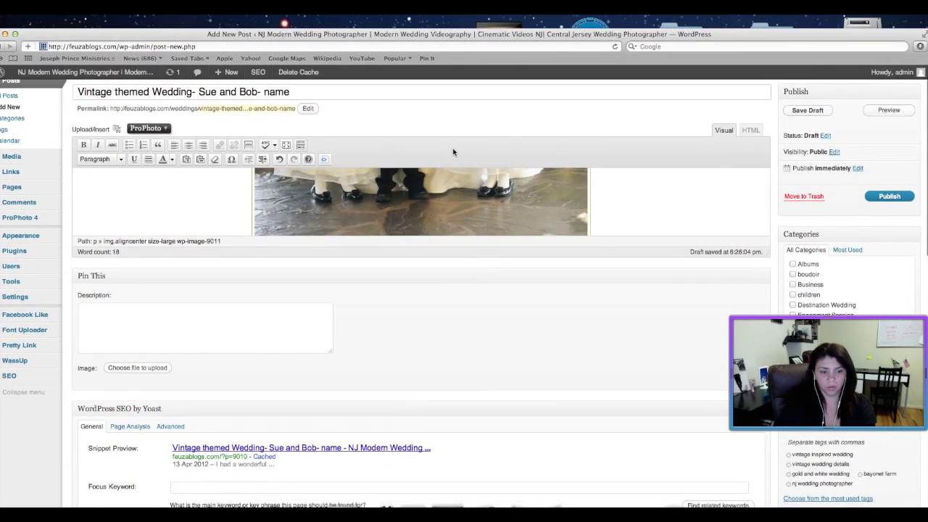
scroll(453, 151, "up", 1)
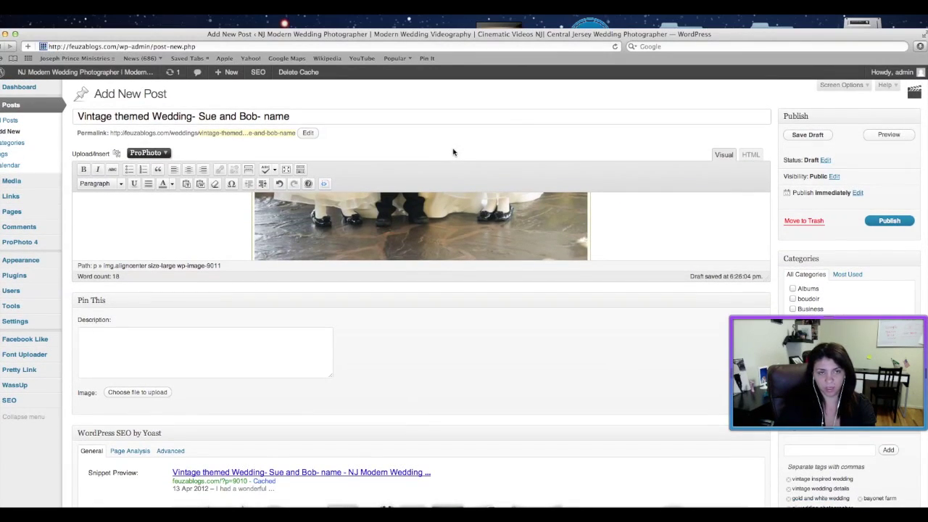